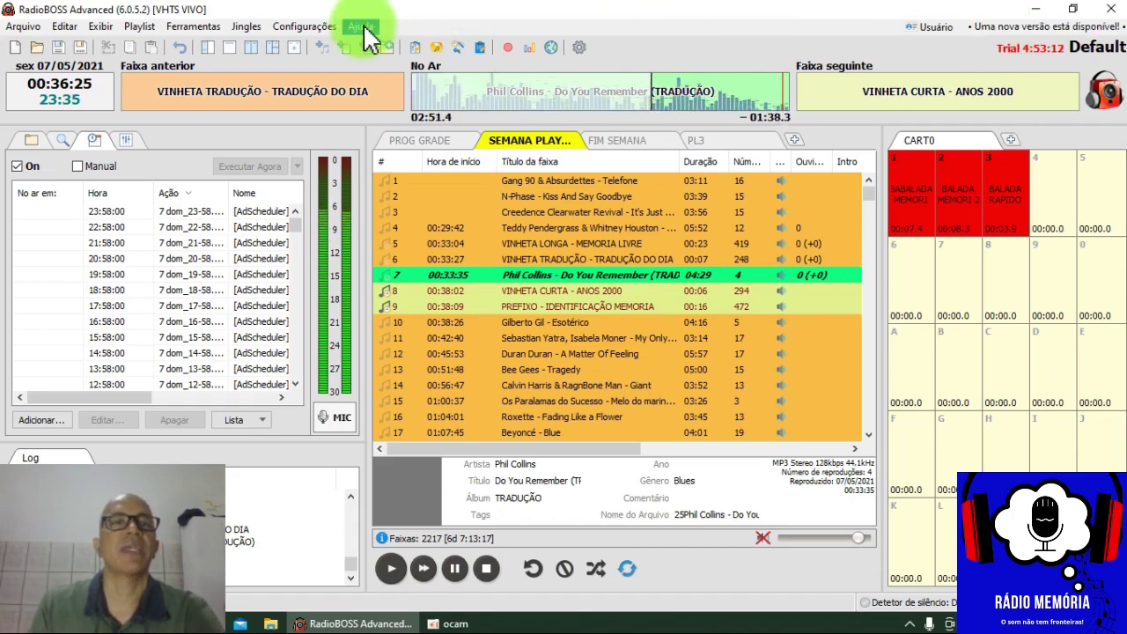
# Check for RadioBOSS updates and open the what's-new page for the latest version in the browser.
pyautogui.click(361, 28)
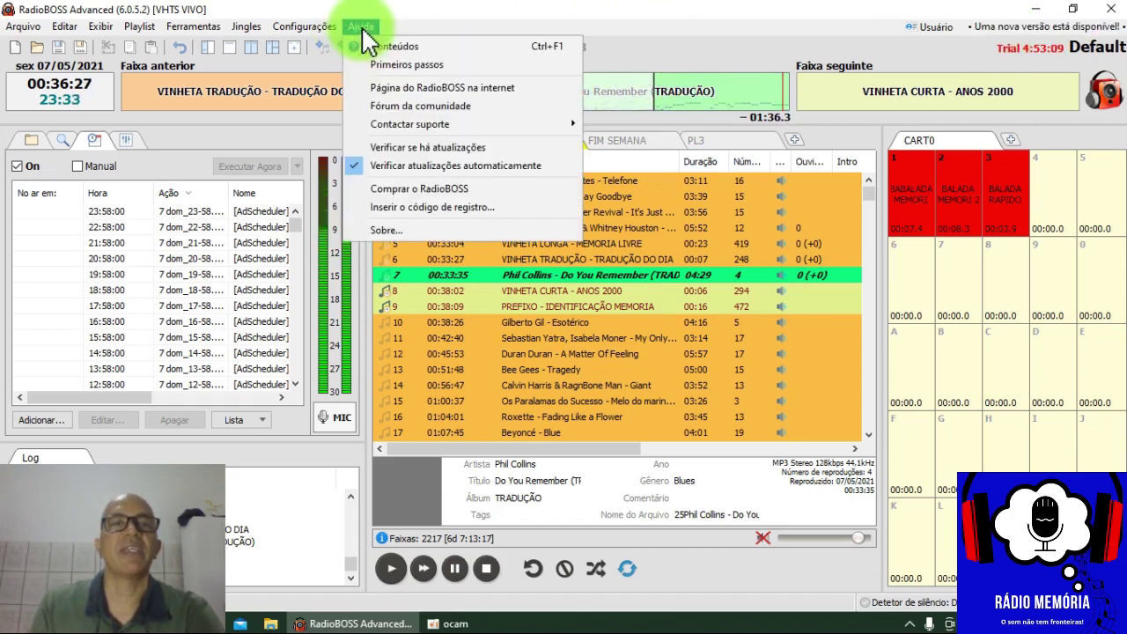
pyautogui.click(413, 149)
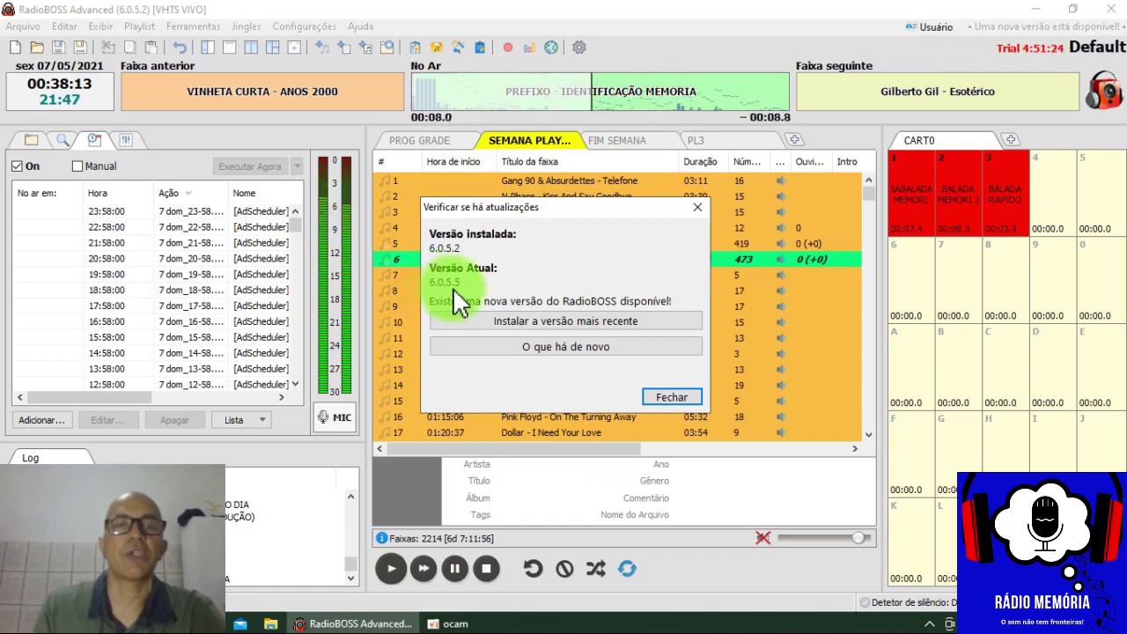
pyautogui.click(568, 346)
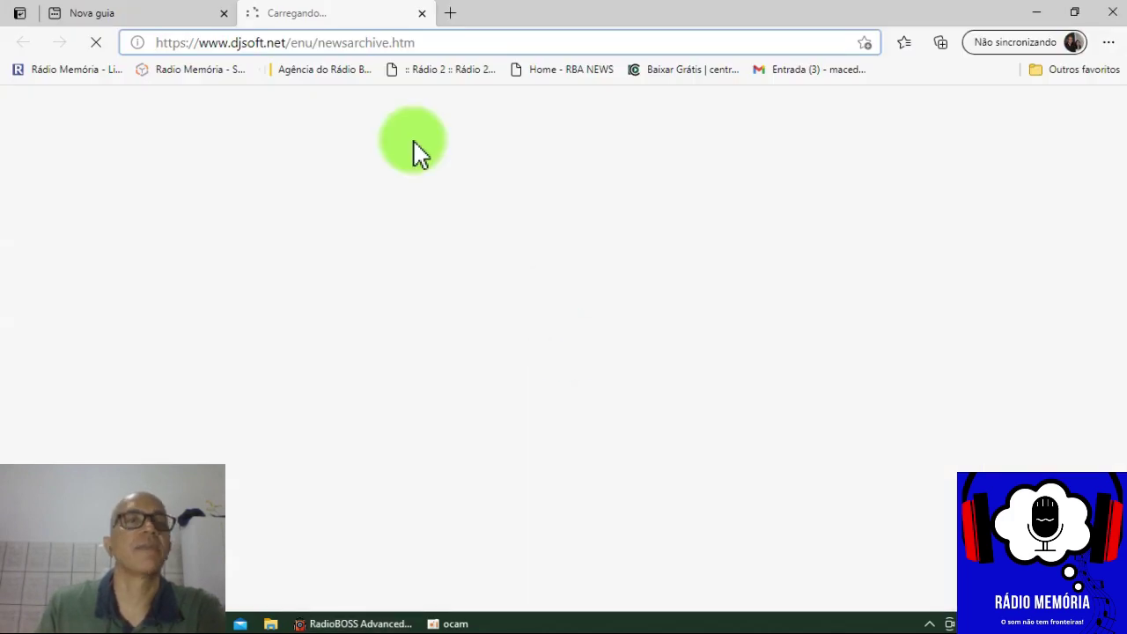
# Close the blank tab, accept the site's cookies, and read the RadioBOSS 6.0.5 release notes translated into Portuguese.
pyautogui.click(225, 14)
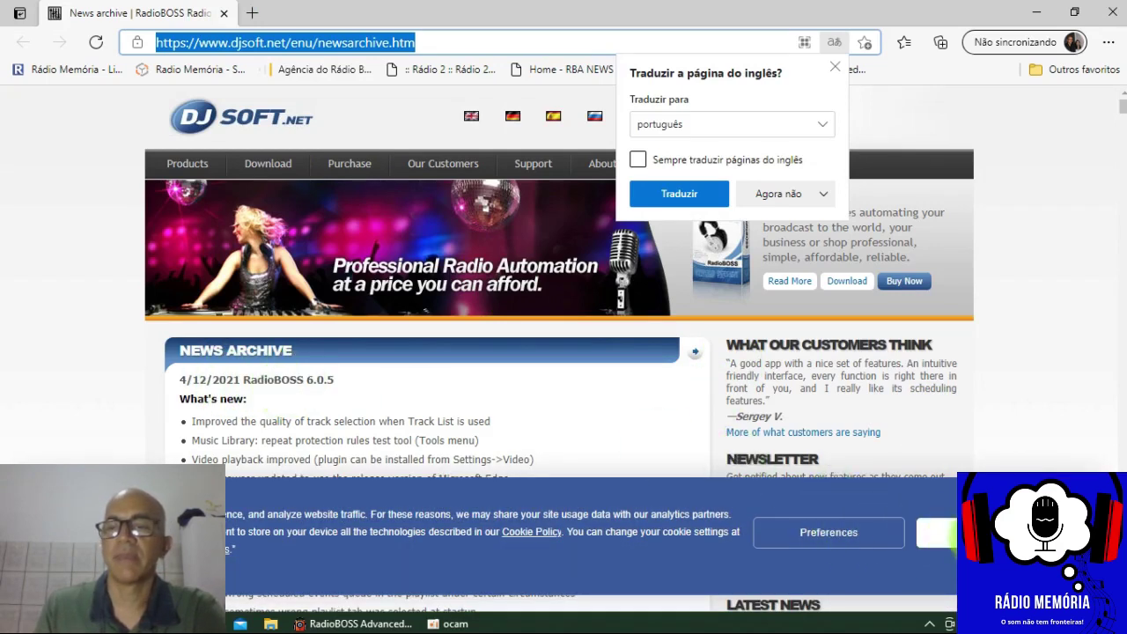
pyautogui.click(936, 532)
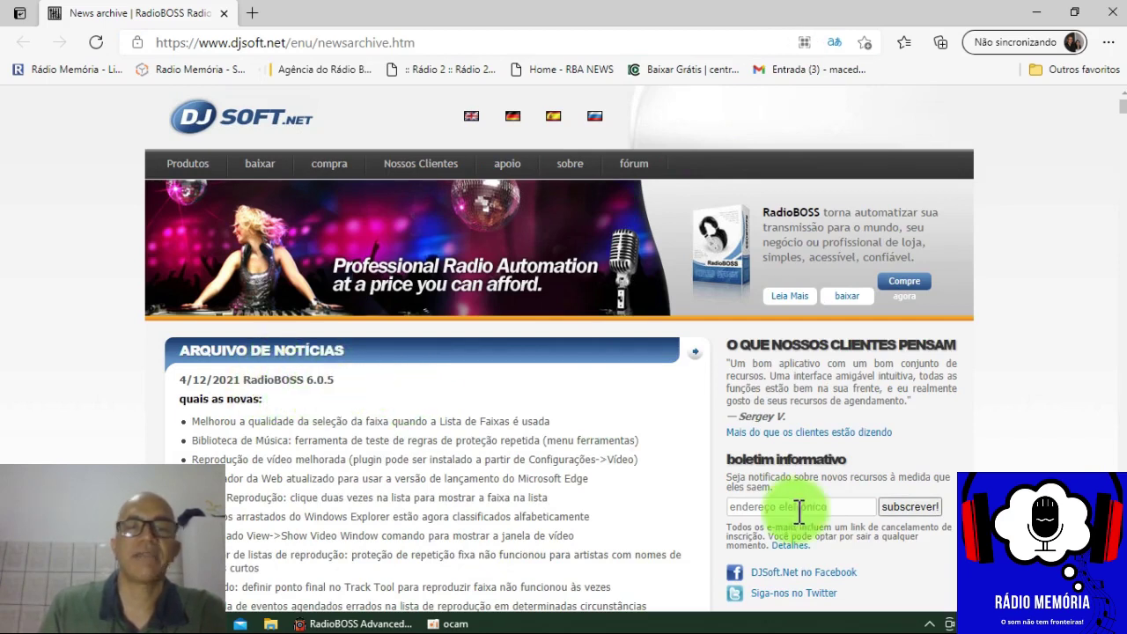
pyautogui.scroll(-2, 559, 349)
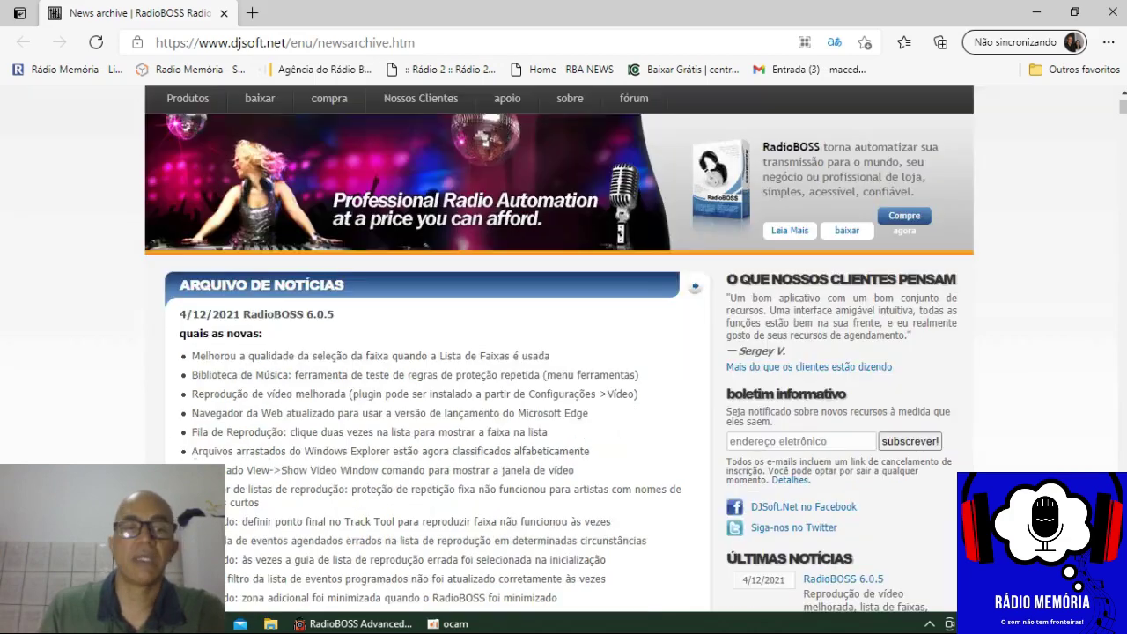
pyautogui.scroll(-1, 559, 348)
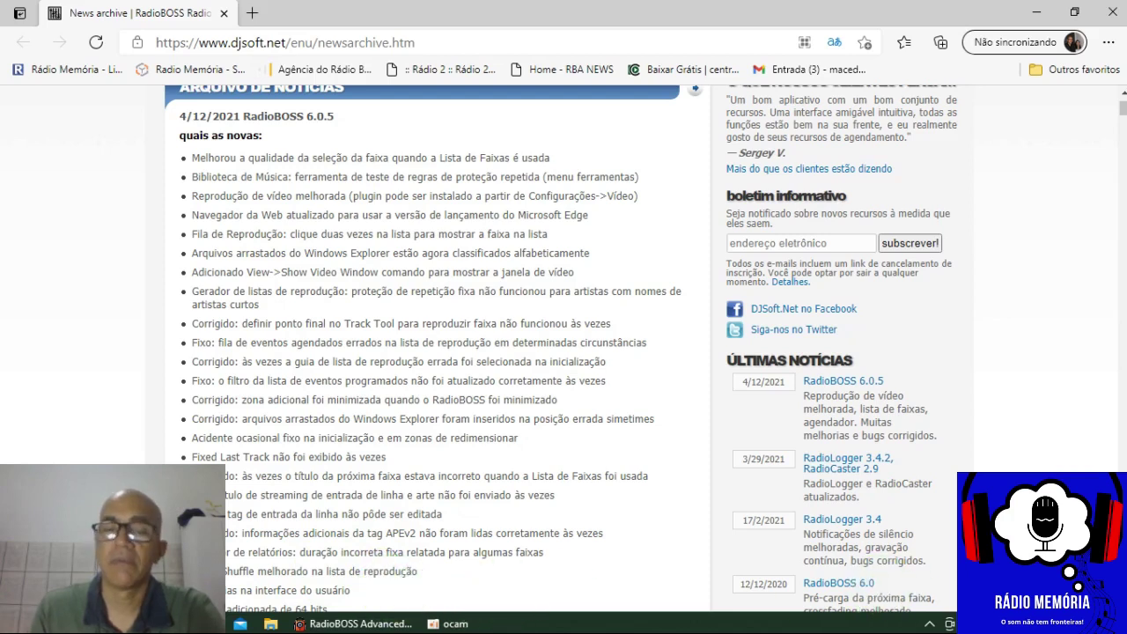
pyautogui.scroll(-3, 422, 353)
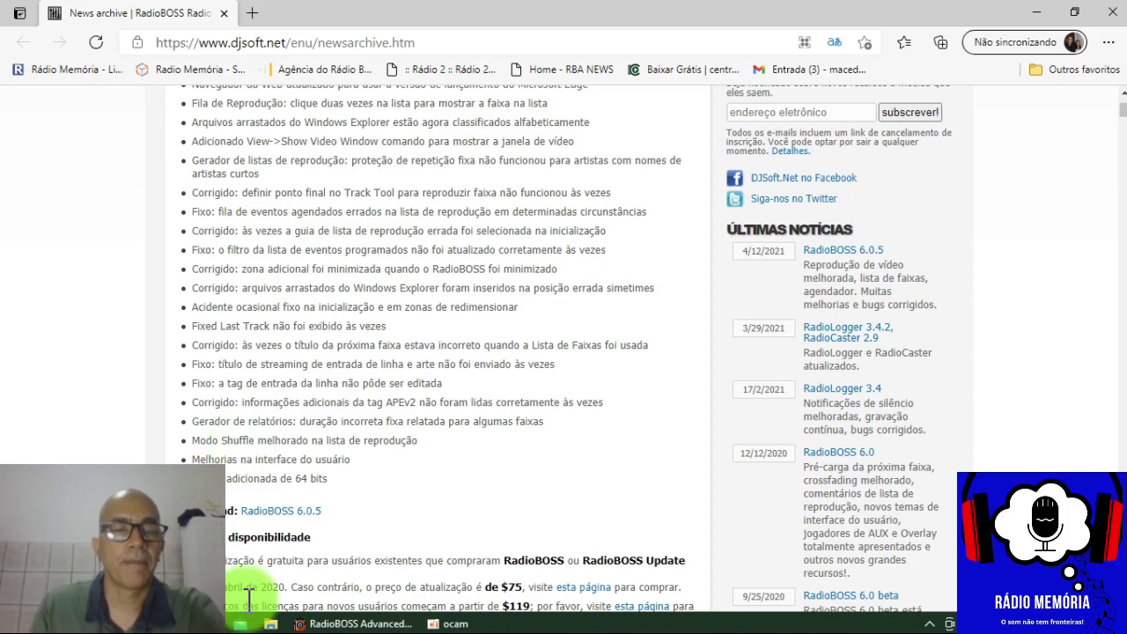
pyautogui.click(324, 626)
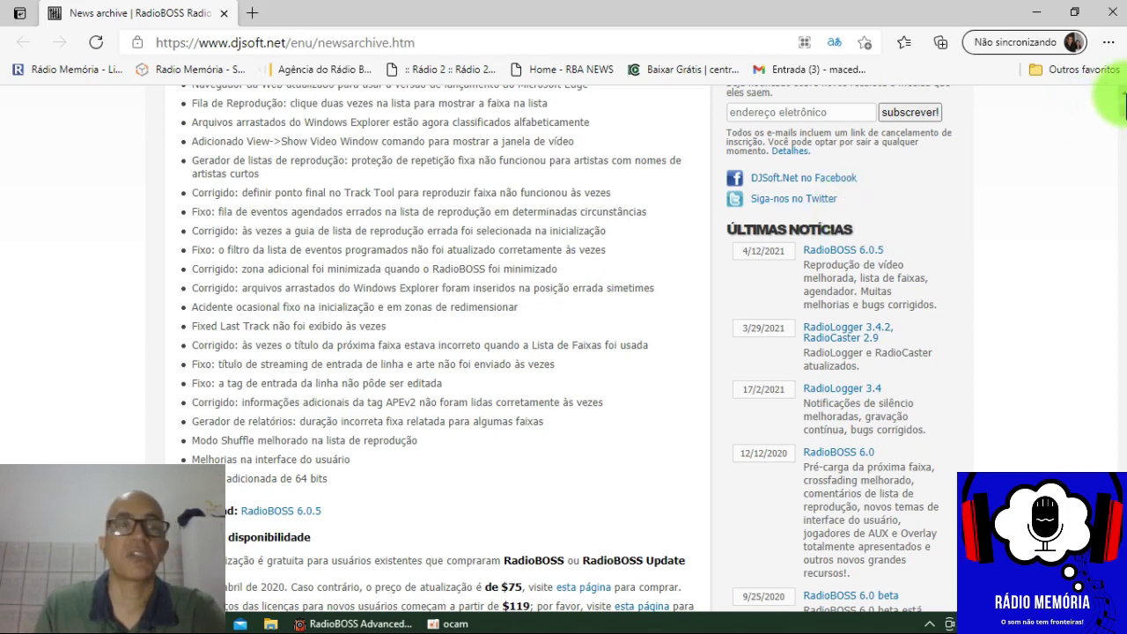
pyautogui.scroll(1, 1124, 104)
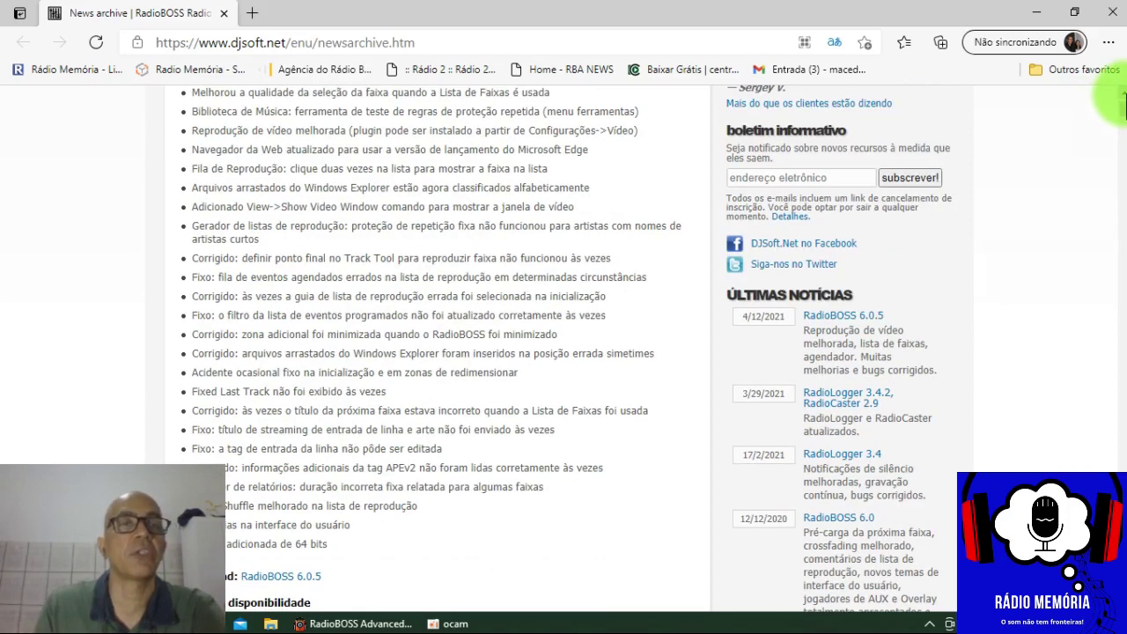
pyautogui.scroll(1, 1122, 104)
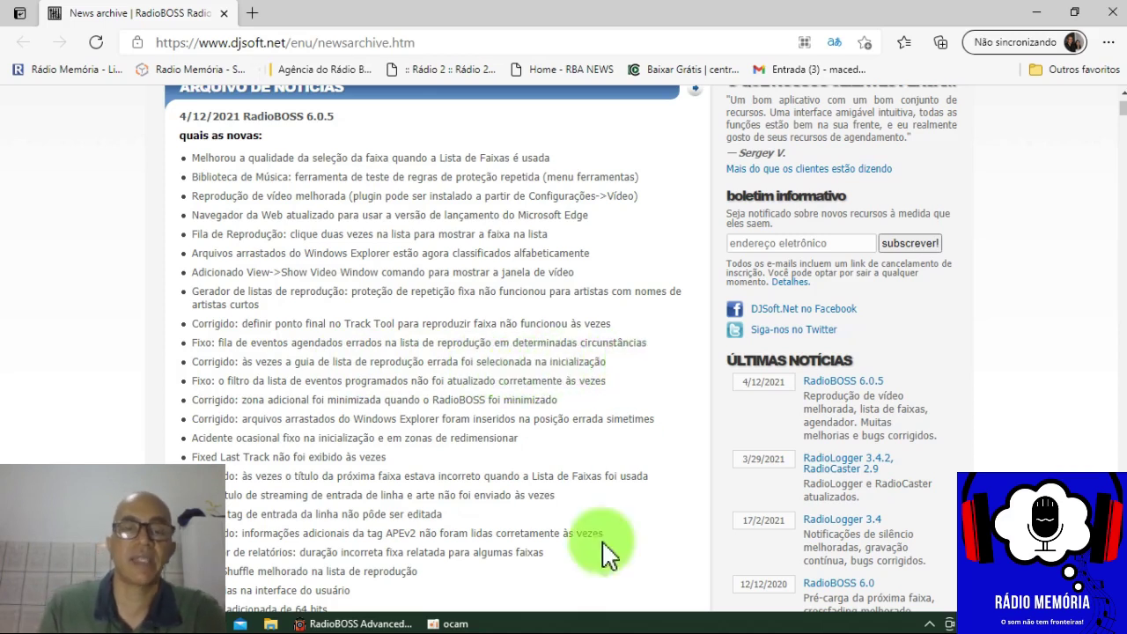
# Switch back to RadioBOSS, dismiss the update check, and open the scheduled event ALMOÇO MEMORIA for editing.
pyautogui.click(326, 624)
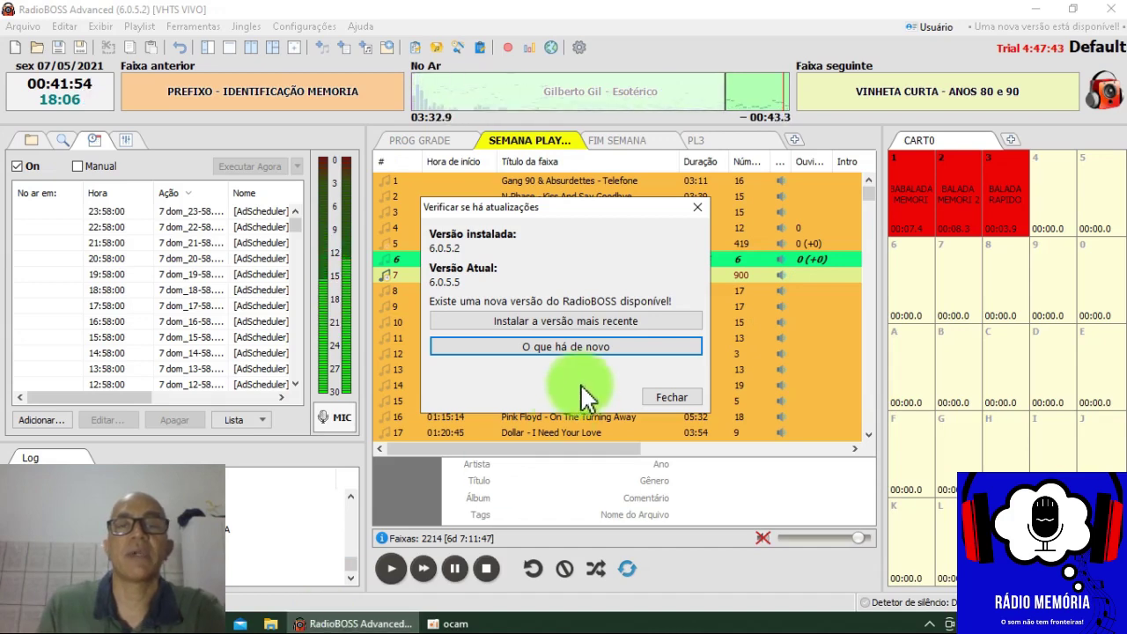
pyautogui.click(698, 205)
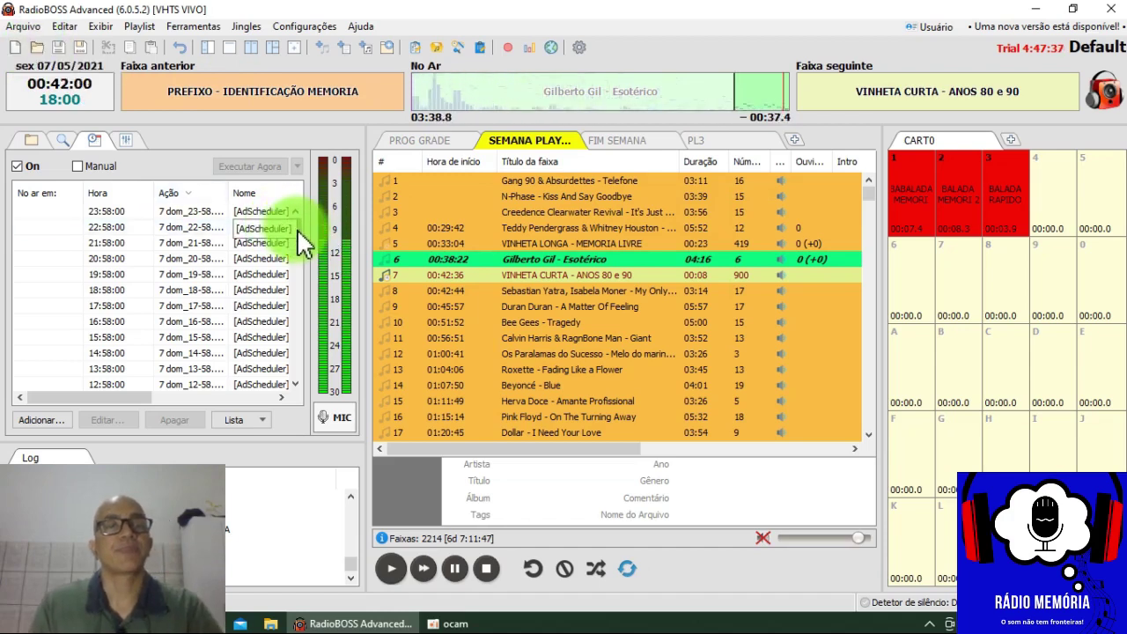
pyautogui.moveTo(299, 226); pyautogui.dragTo(315, 377)
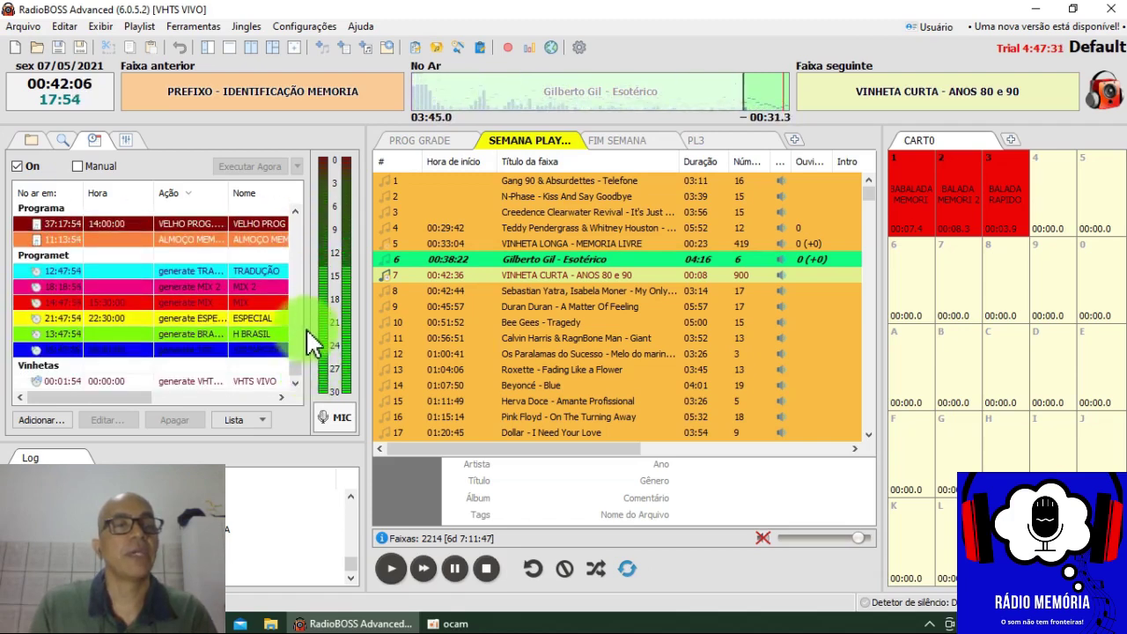
pyautogui.click(109, 237)
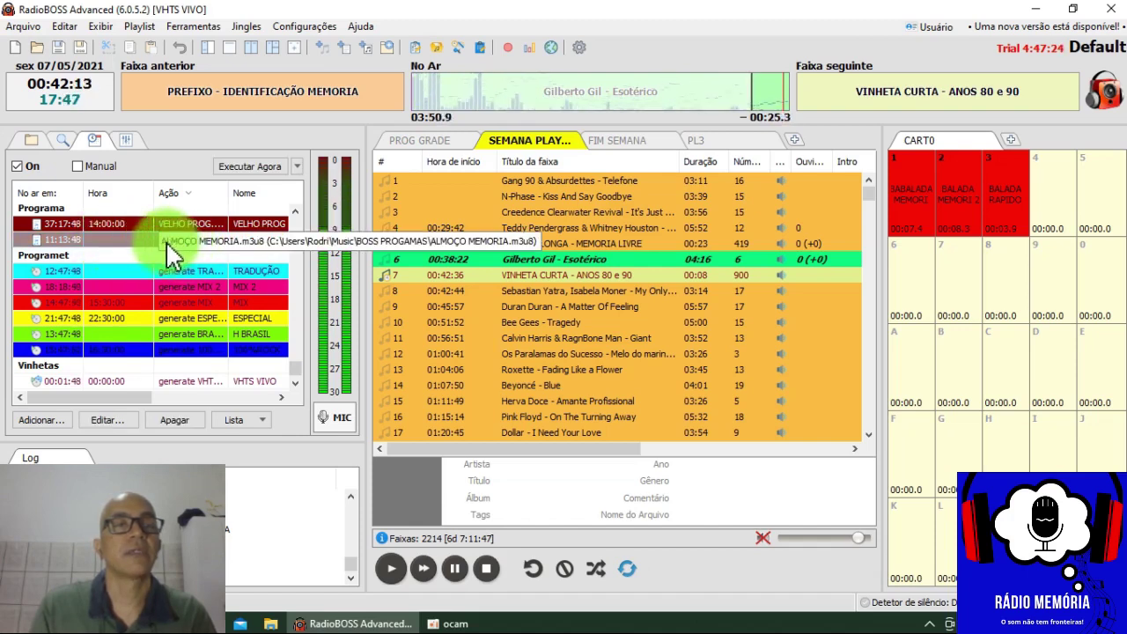
pyautogui.click(104, 419)
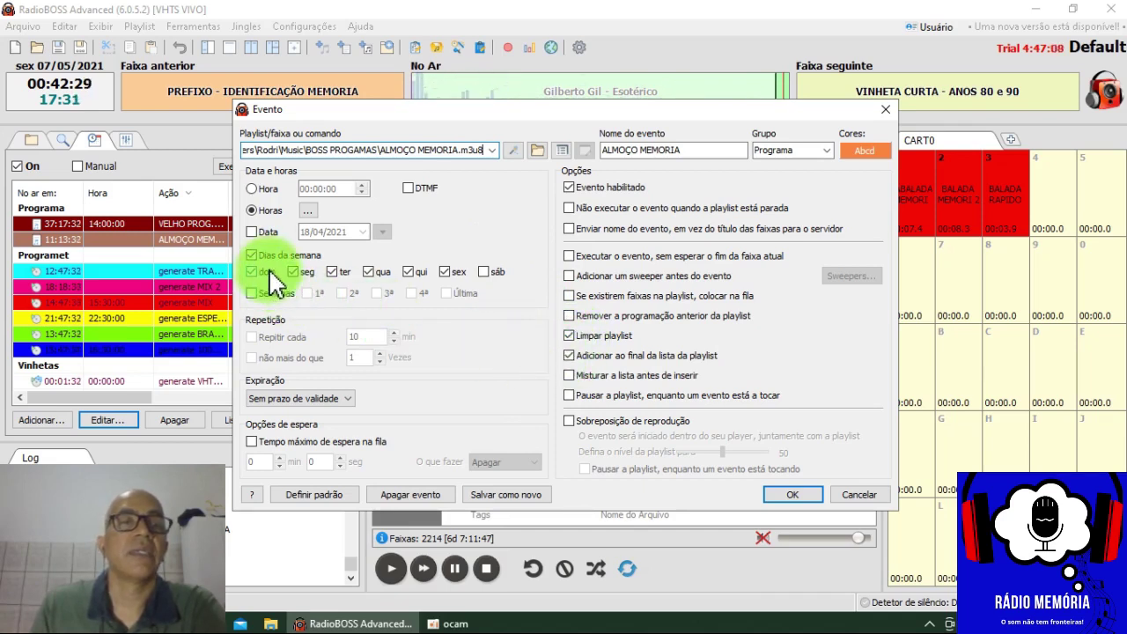
# Review the ALMOÇO MEMORIA event's hours, minutes, weekdays and playlist options, keeping its settings as they are.
pyautogui.click(308, 213)
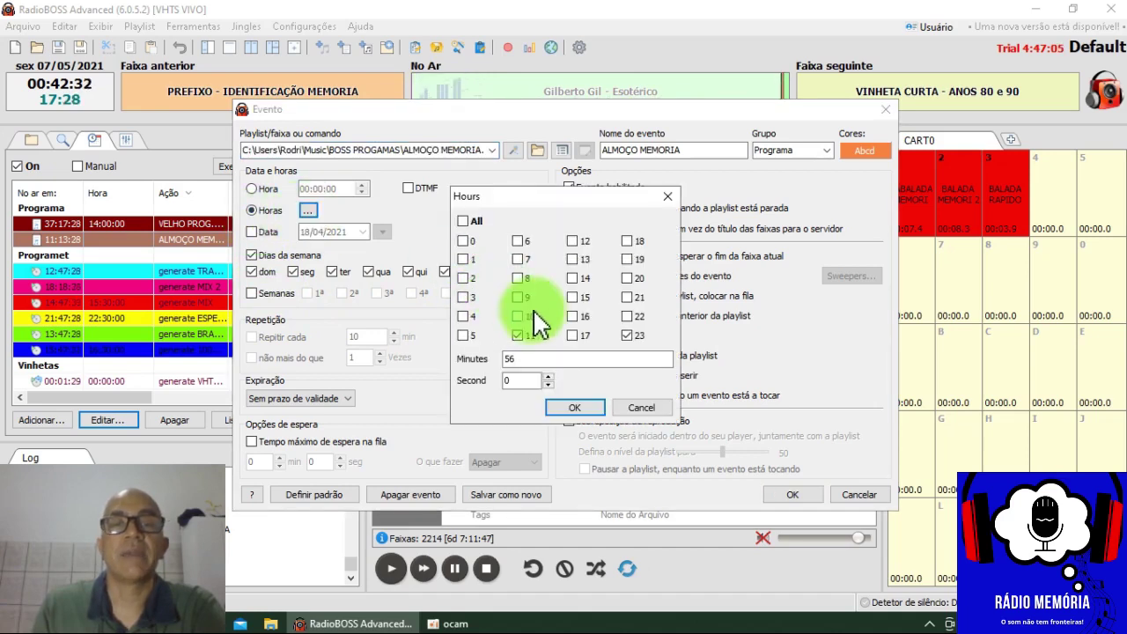
pyautogui.click(519, 358)
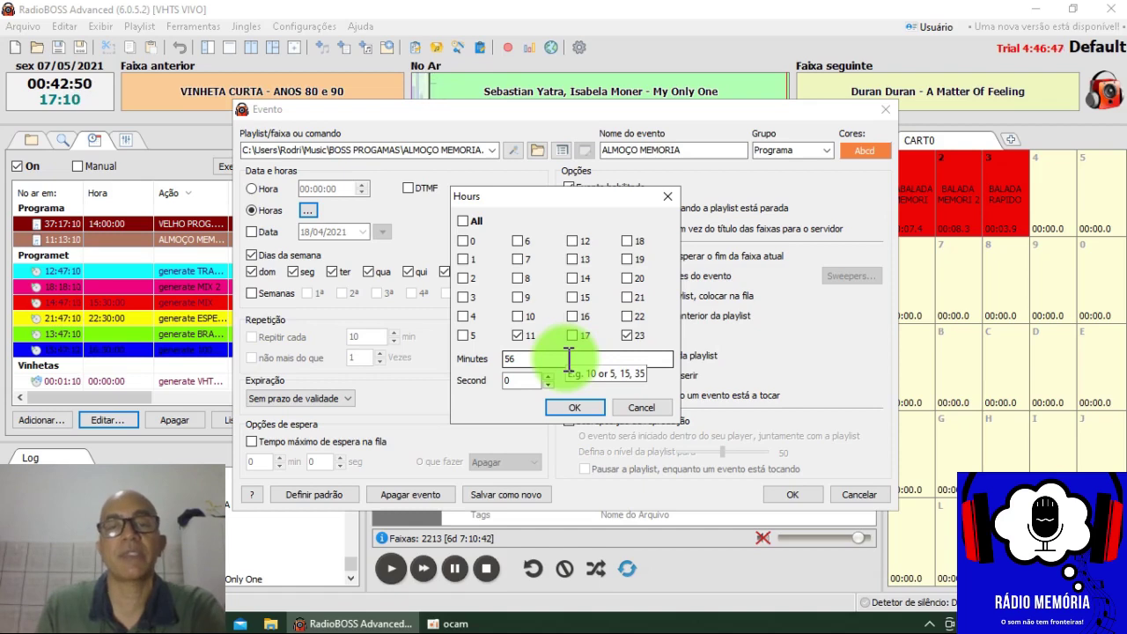
pyautogui.click(568, 406)
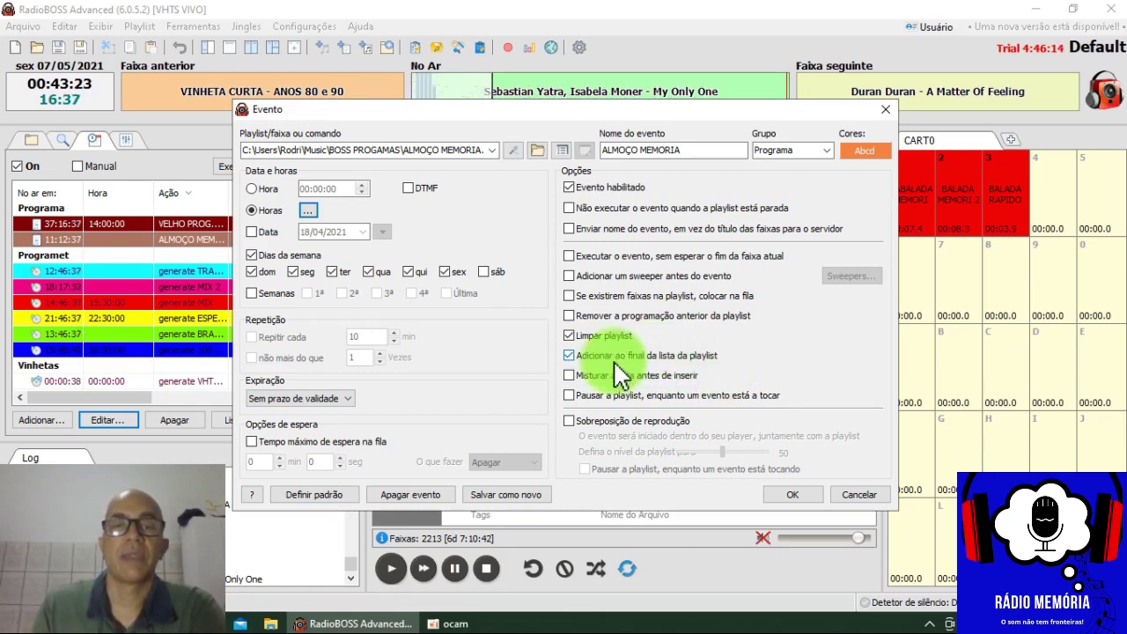
pyautogui.click(781, 490)
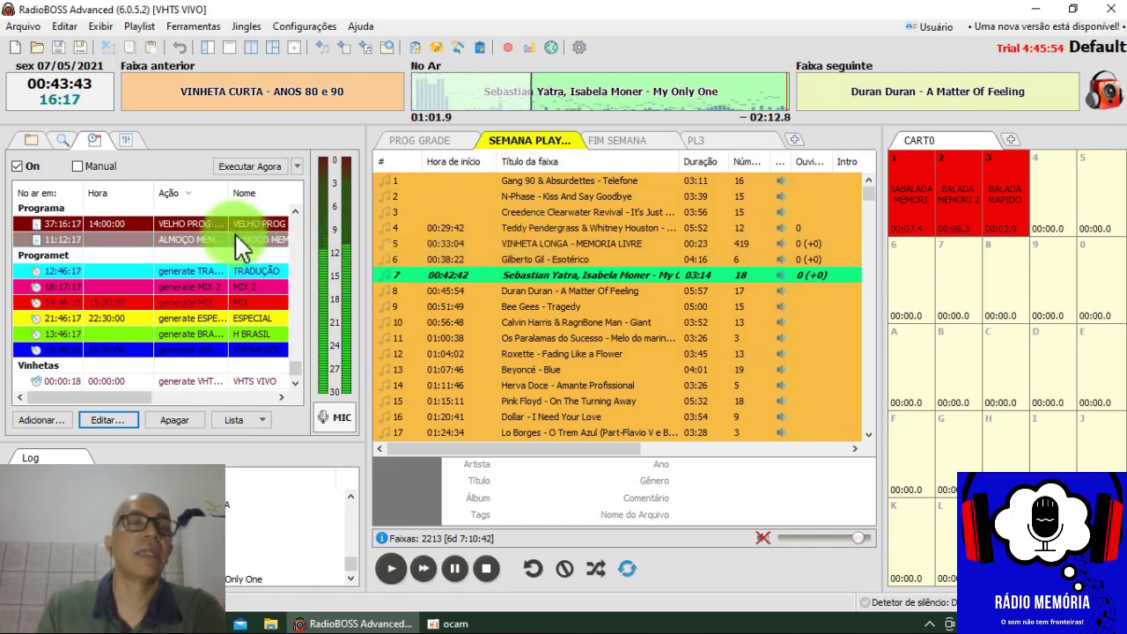
pyautogui.click(142, 235)
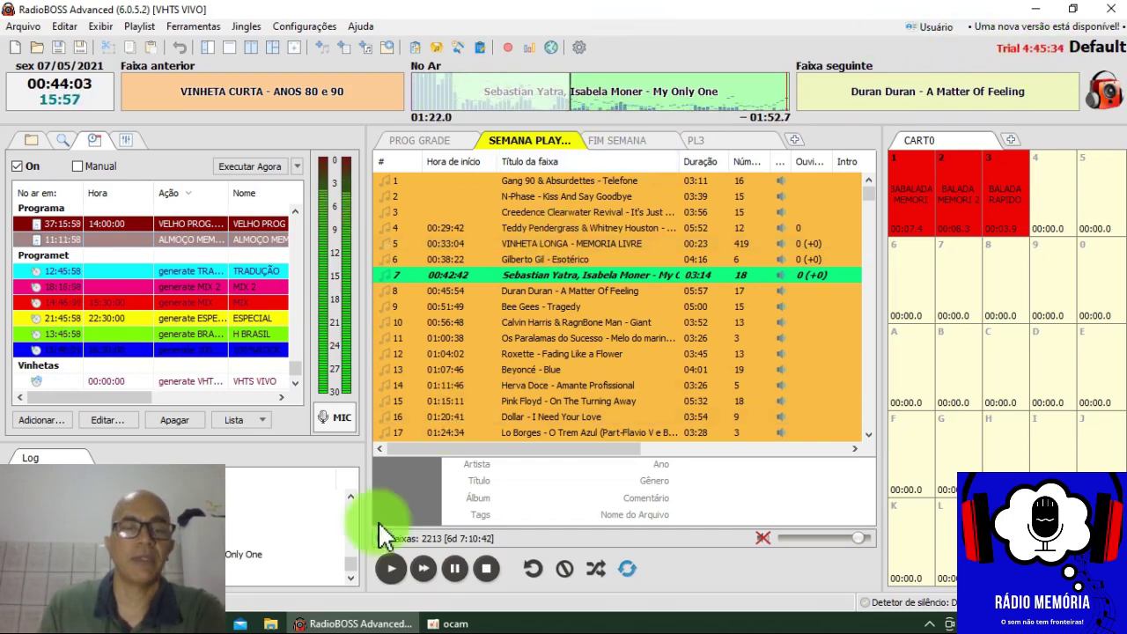
# Return to the browser's release notes, download RadioBOSS 6.0.5, and save radioboss_setup_6.0.5.5.exe in the Downloads folder.
pyautogui.click(211, 624)
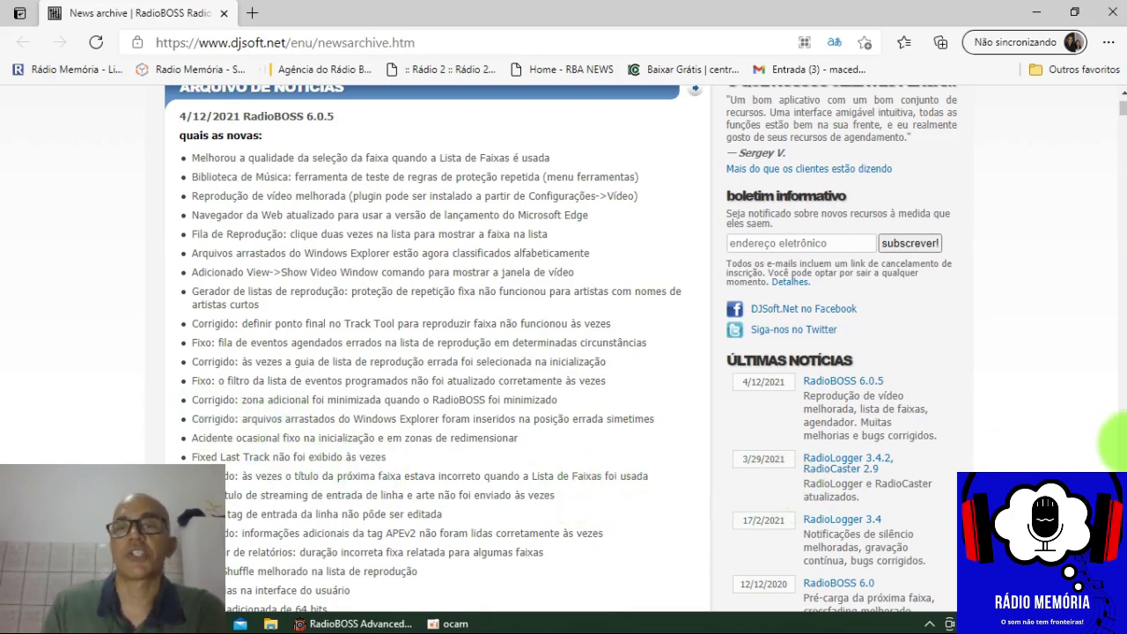
pyautogui.scroll(-5, 423, 353)
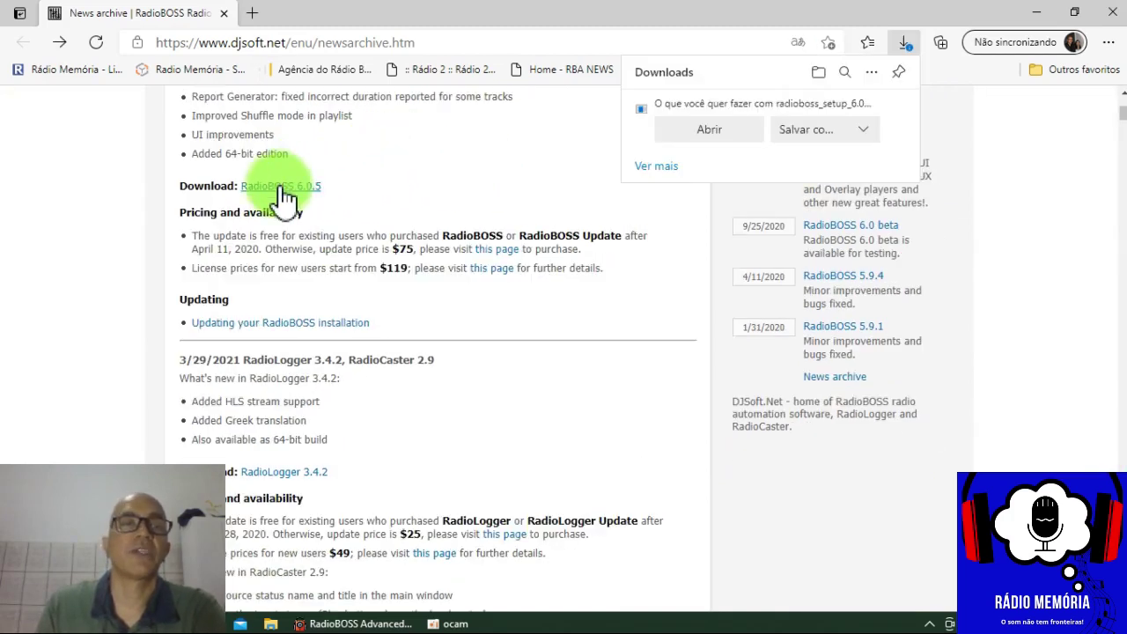
pyautogui.click(815, 132)
pyautogui.click(72, 149)
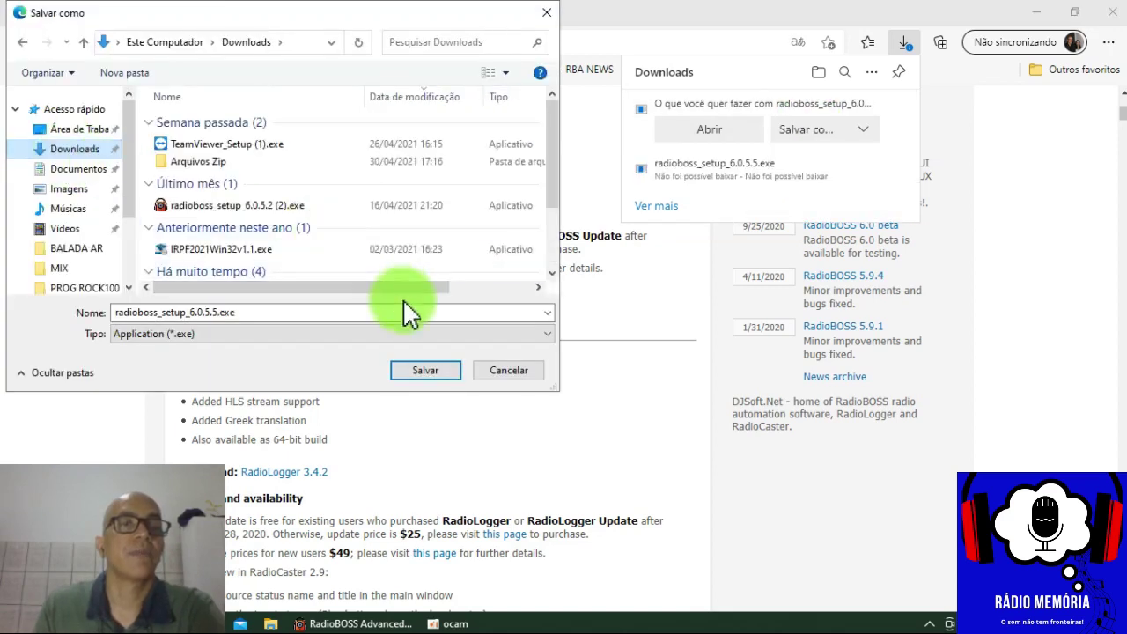
pyautogui.click(416, 375)
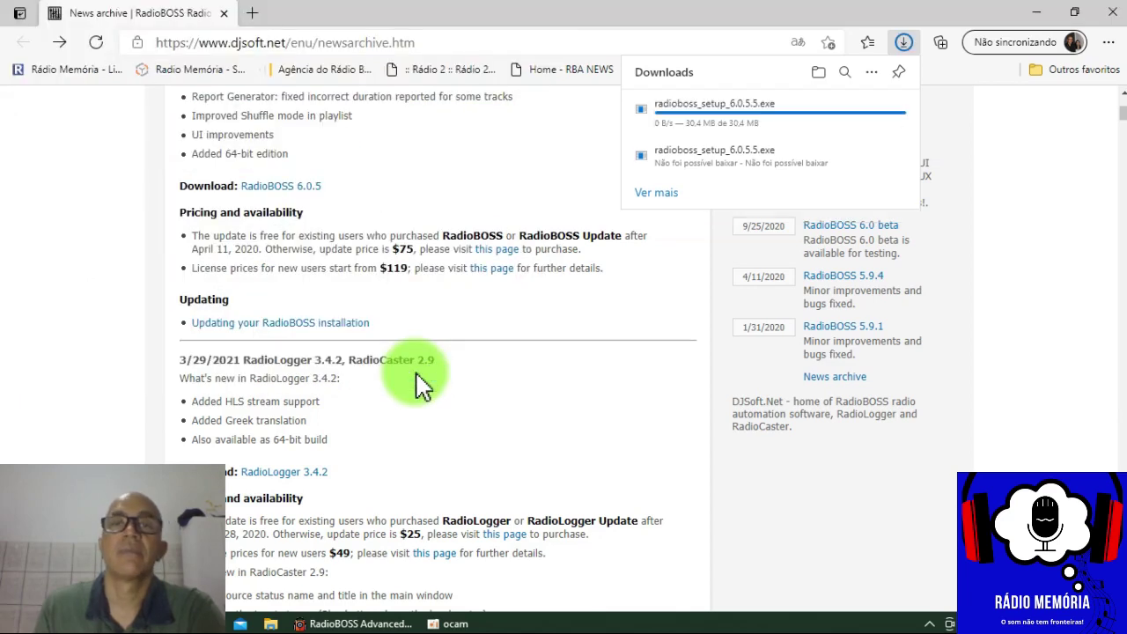
# Show the downloaded radioboss_setup_6.0.5.5.exe in its folder and run it.
pyautogui.moveTo(785, 118)
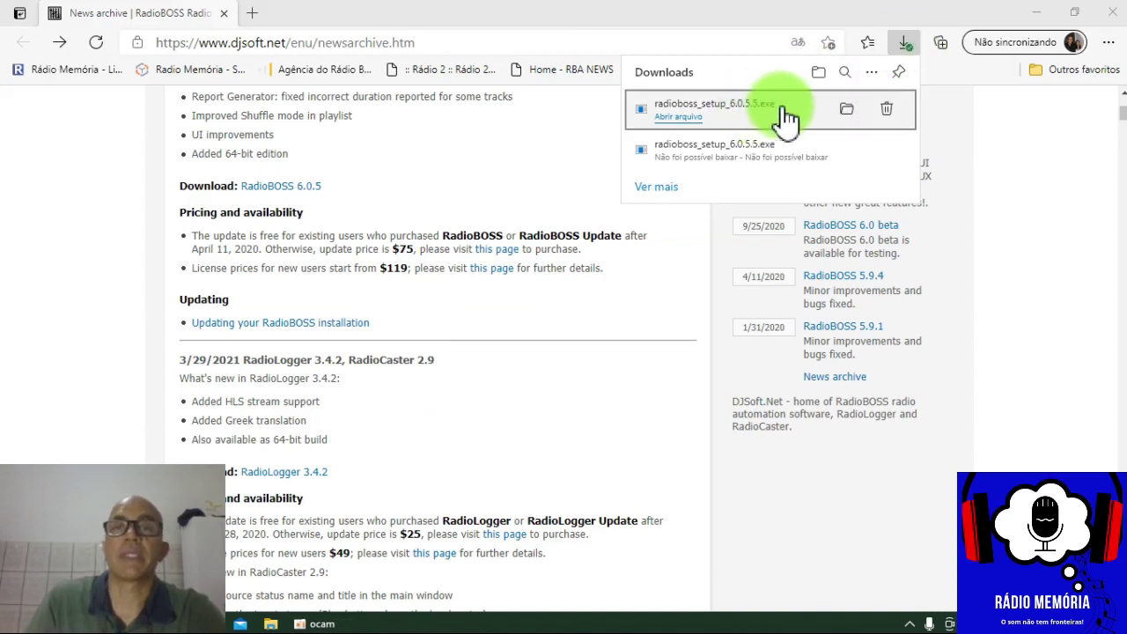
pyautogui.click(847, 109)
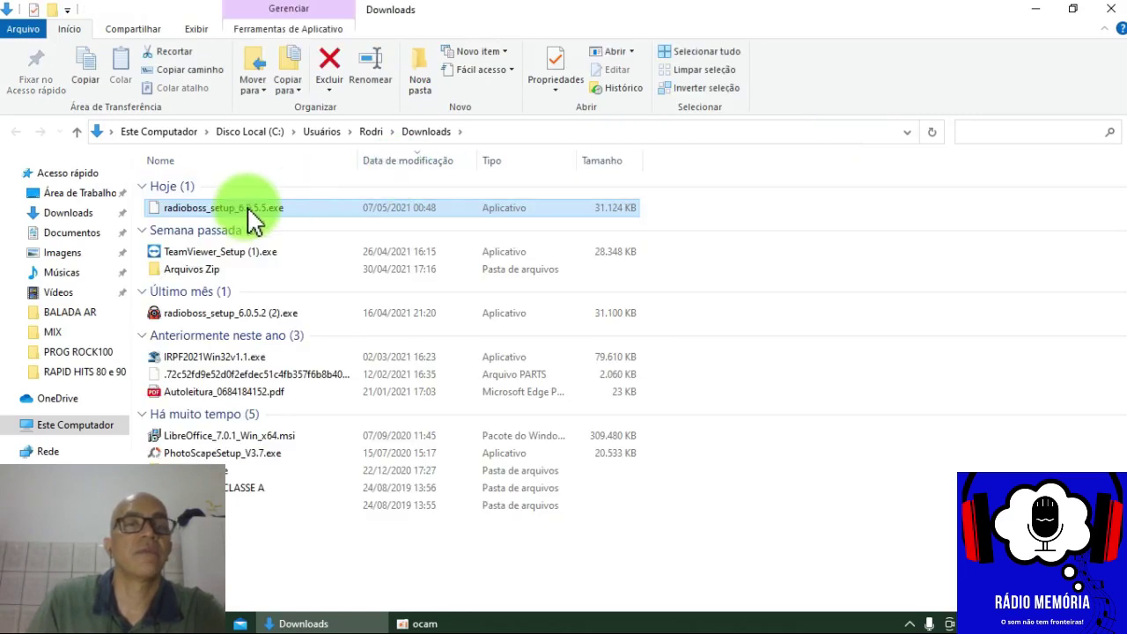
pyautogui.click(235, 209)
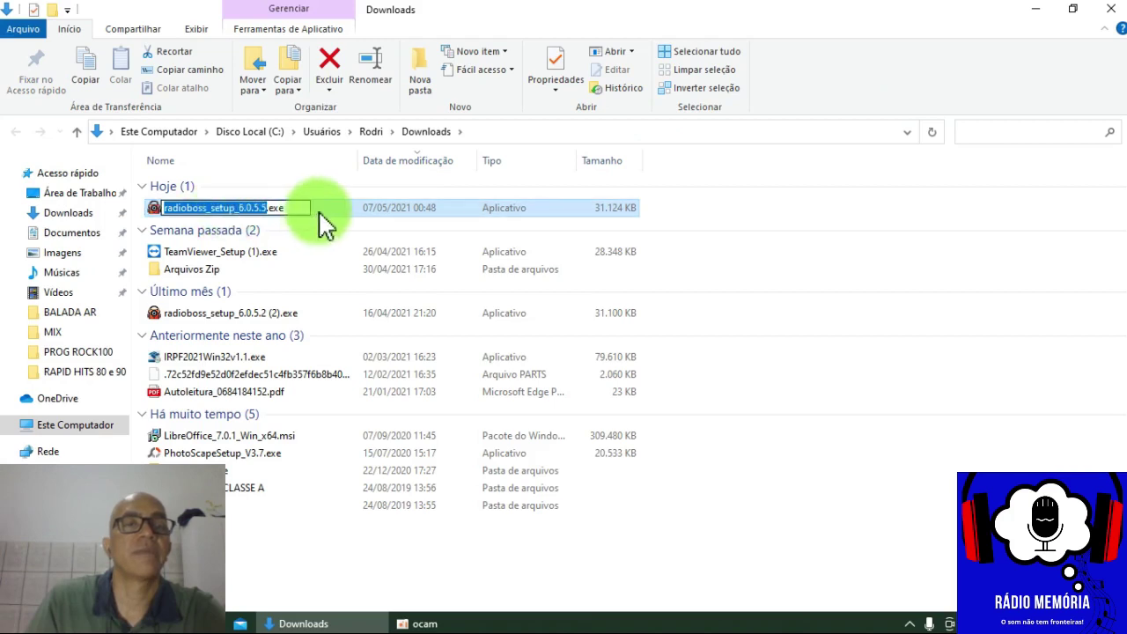
pyautogui.click(261, 207)
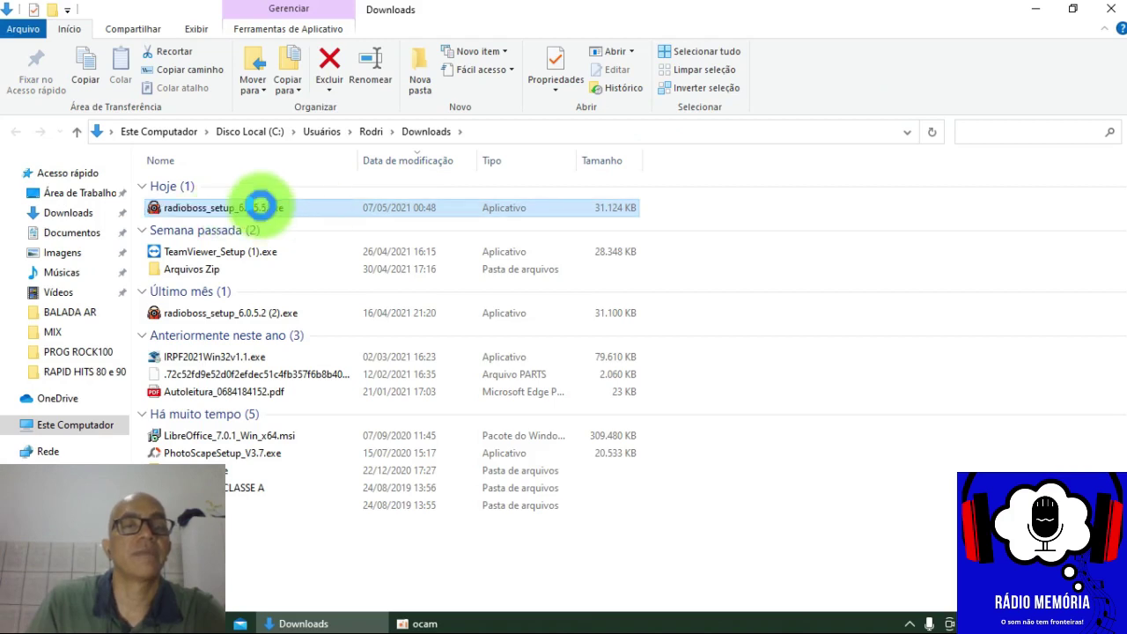
pyautogui.doubleClick(260, 207)
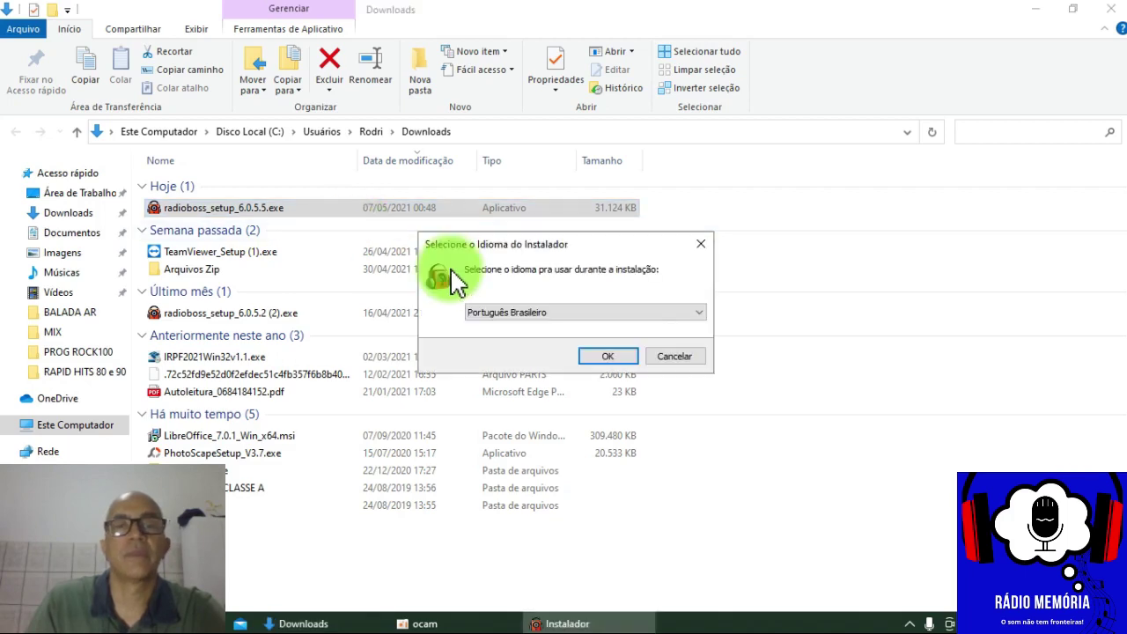
# Install RadioBOSS 6.0.5.5 in Português Brasileiro, accepting the licence and keeping the C:\Program Files (x86)\RadioBOSS folder and desktop shortcut.
pyautogui.click(611, 359)
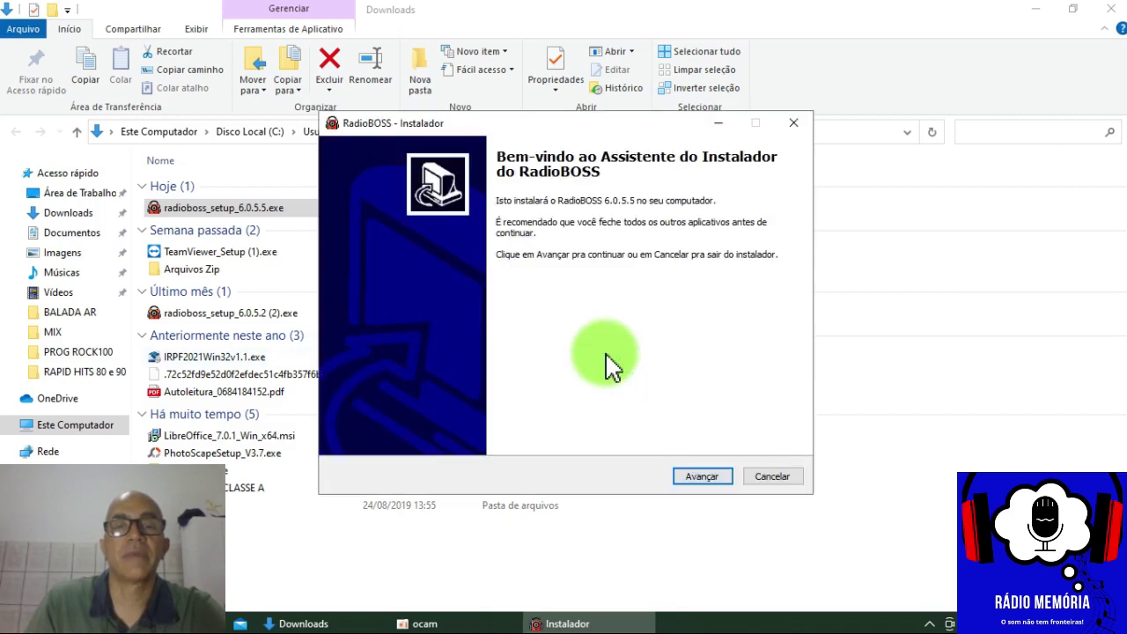
pyautogui.click(702, 481)
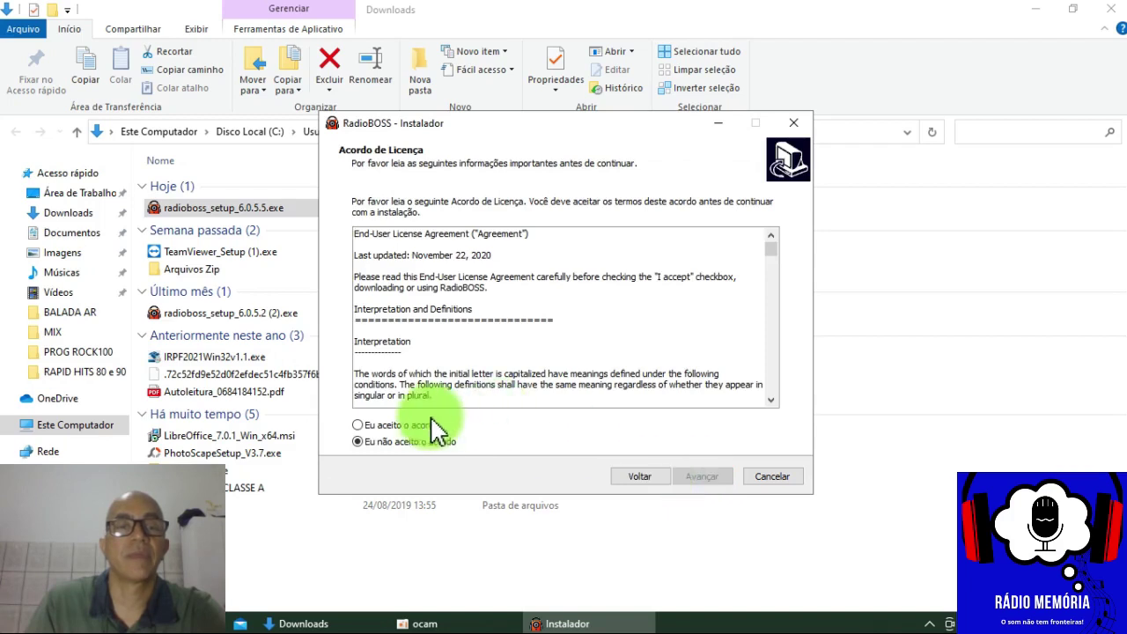
pyautogui.click(357, 425)
pyautogui.click(713, 480)
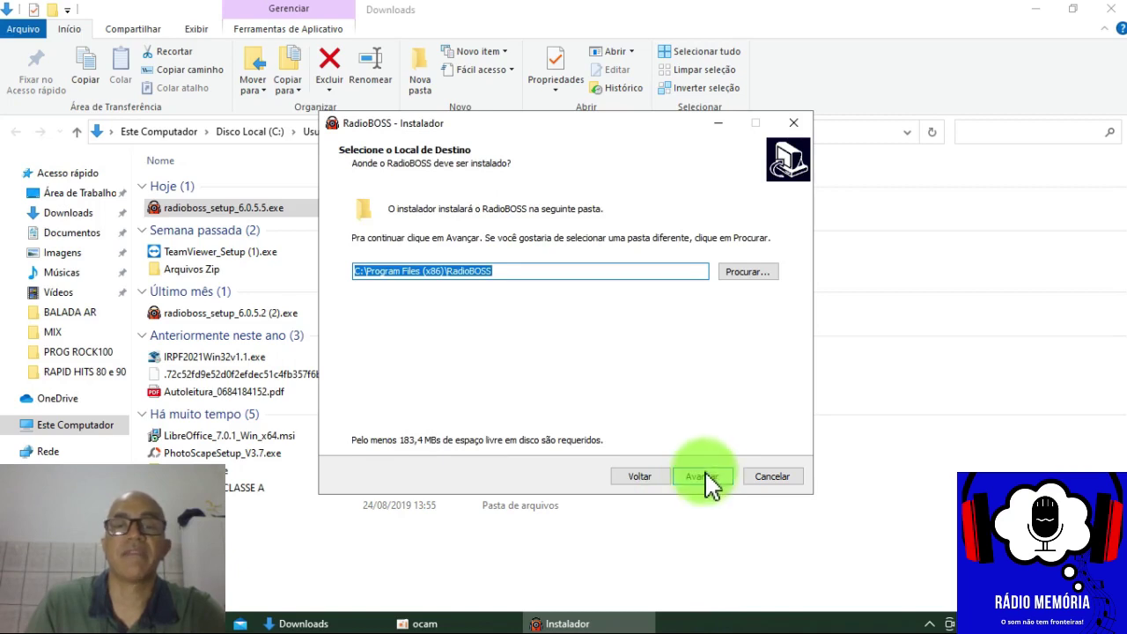
pyautogui.click(703, 486)
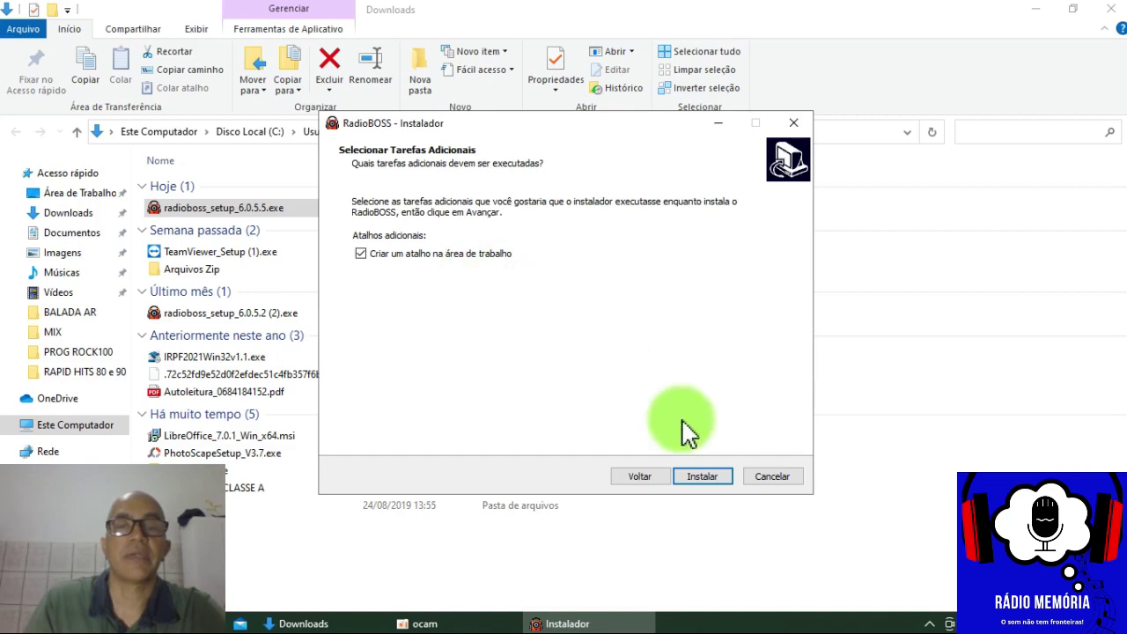
pyautogui.click(704, 476)
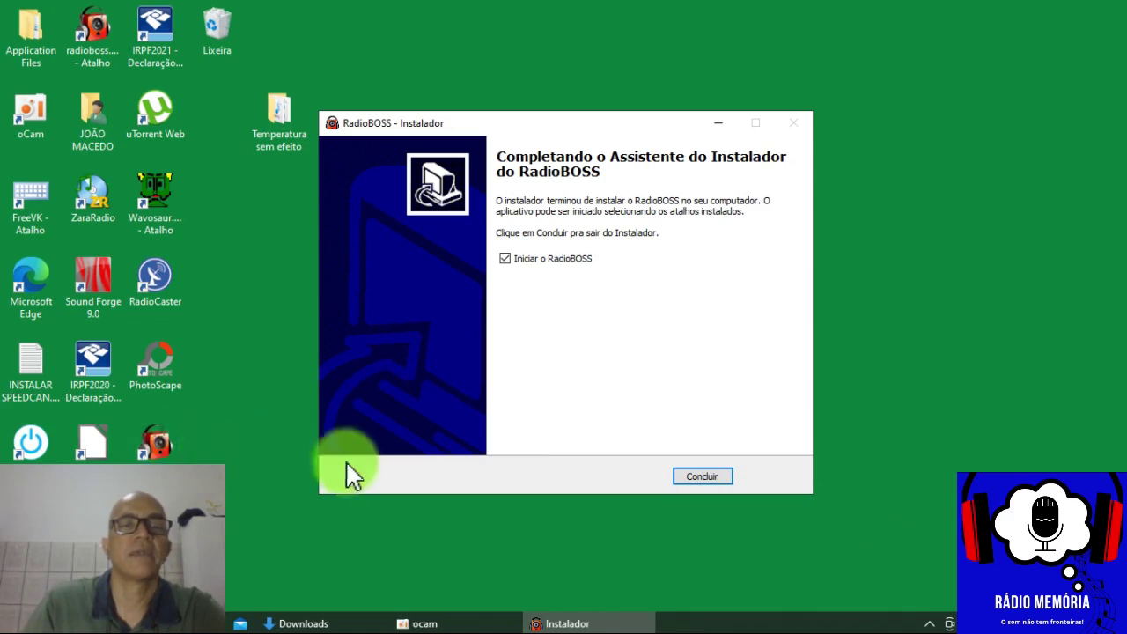
# Finish the RadioBOSS installer, letting the program start, and continue with the evaluation version.
pyautogui.click(717, 474)
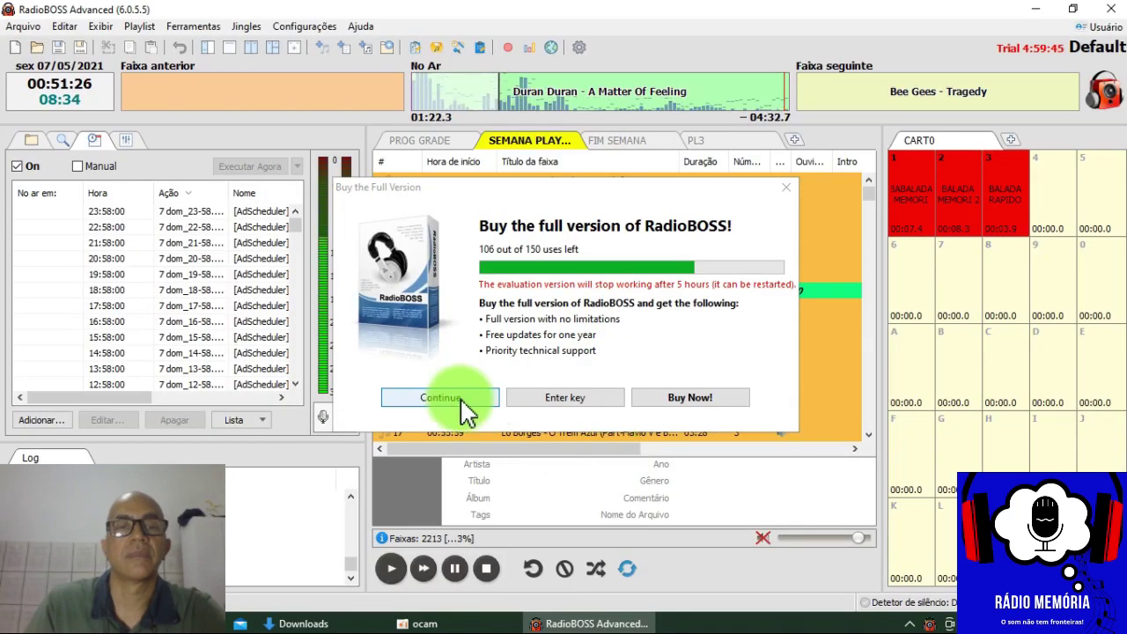
pyautogui.click(466, 468)
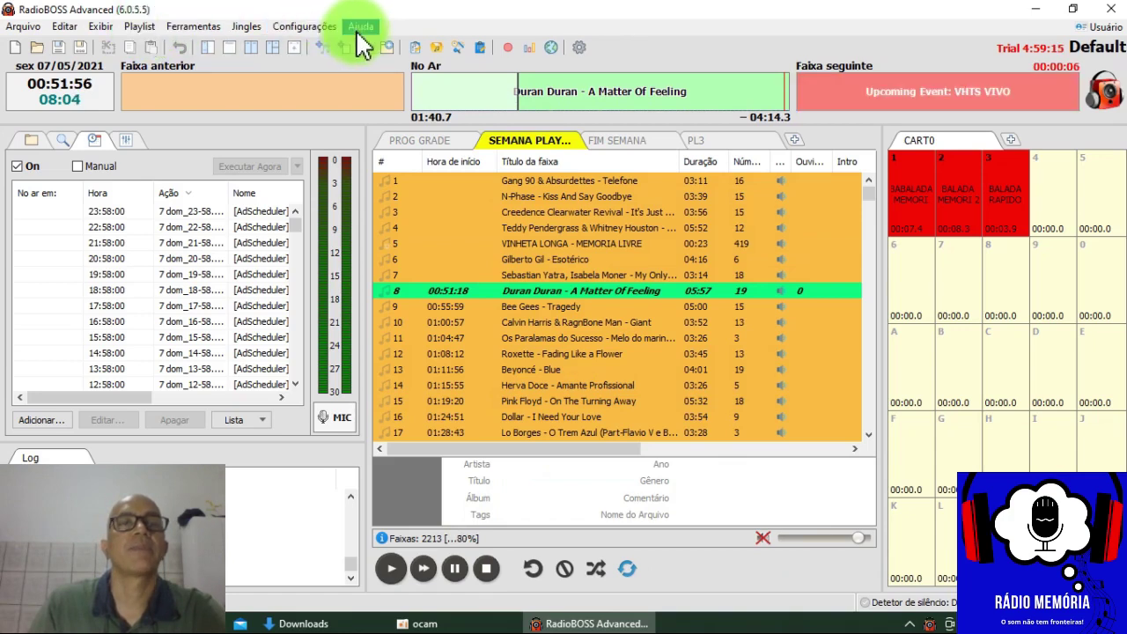
# Review the Fade playback options, including the limit for not mixing short tracks, keeping the settings as they are.
pyautogui.click(300, 29)
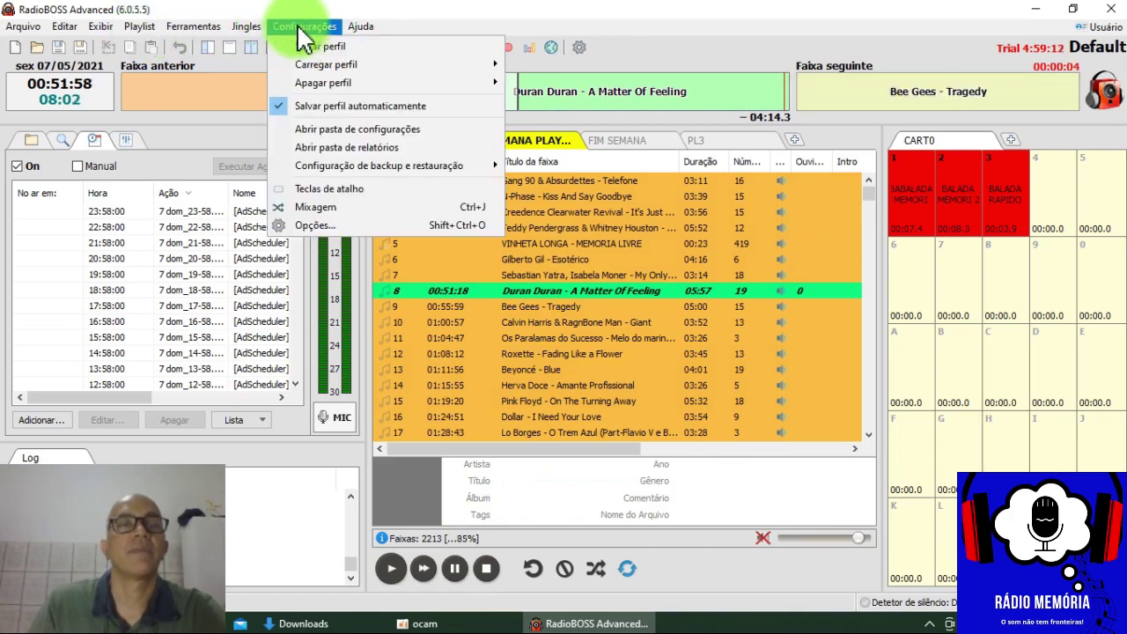
pyautogui.click(353, 231)
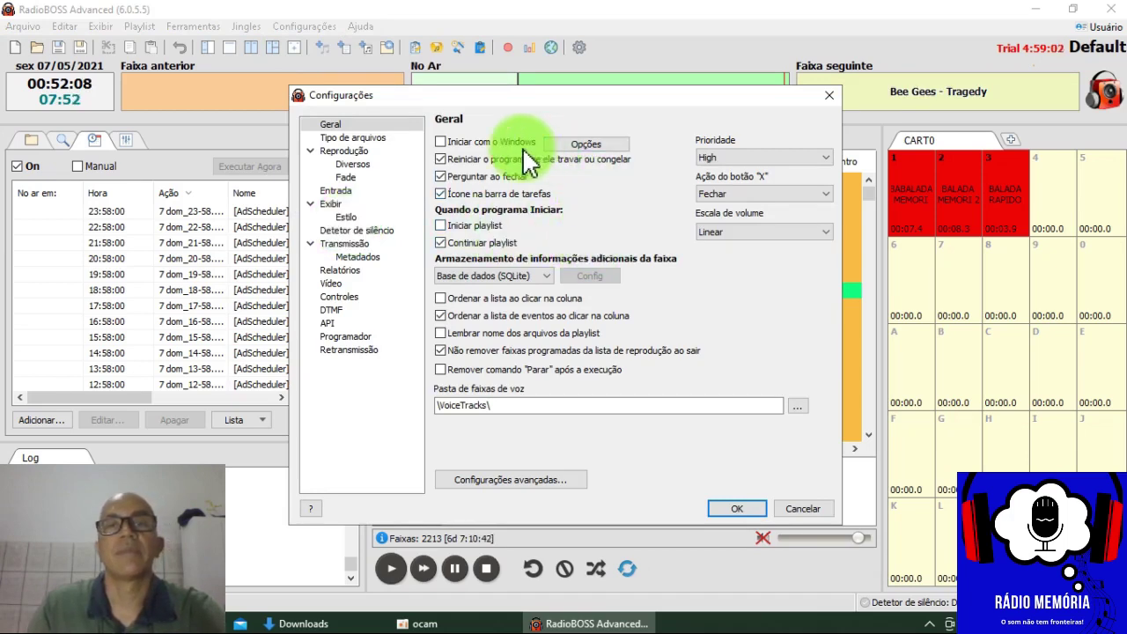
pyautogui.click(349, 177)
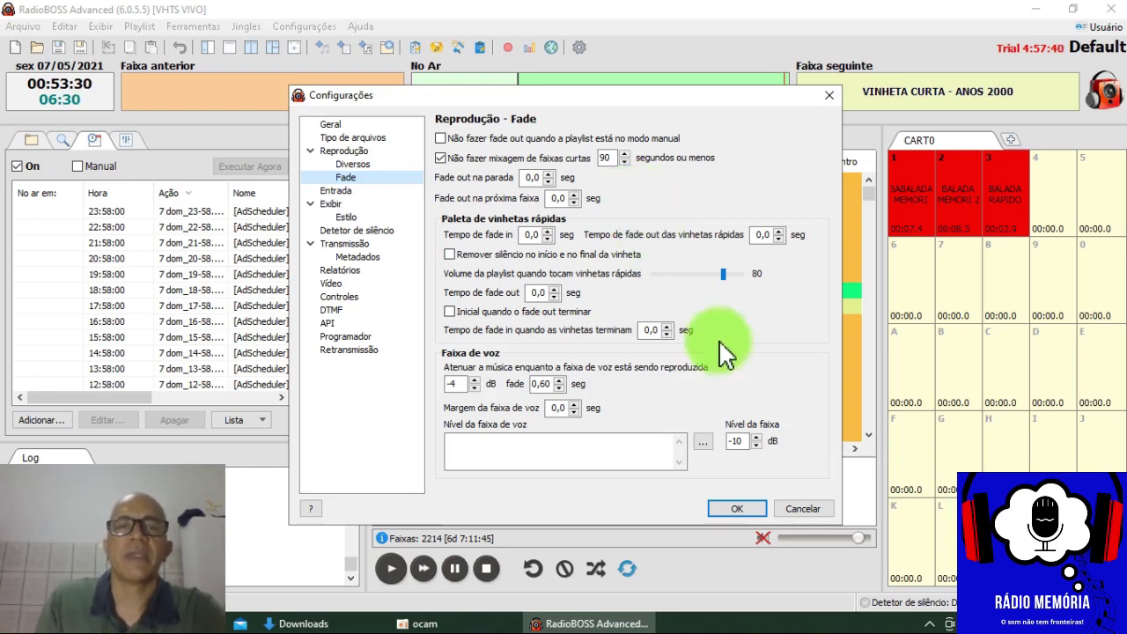
pyautogui.click(733, 509)
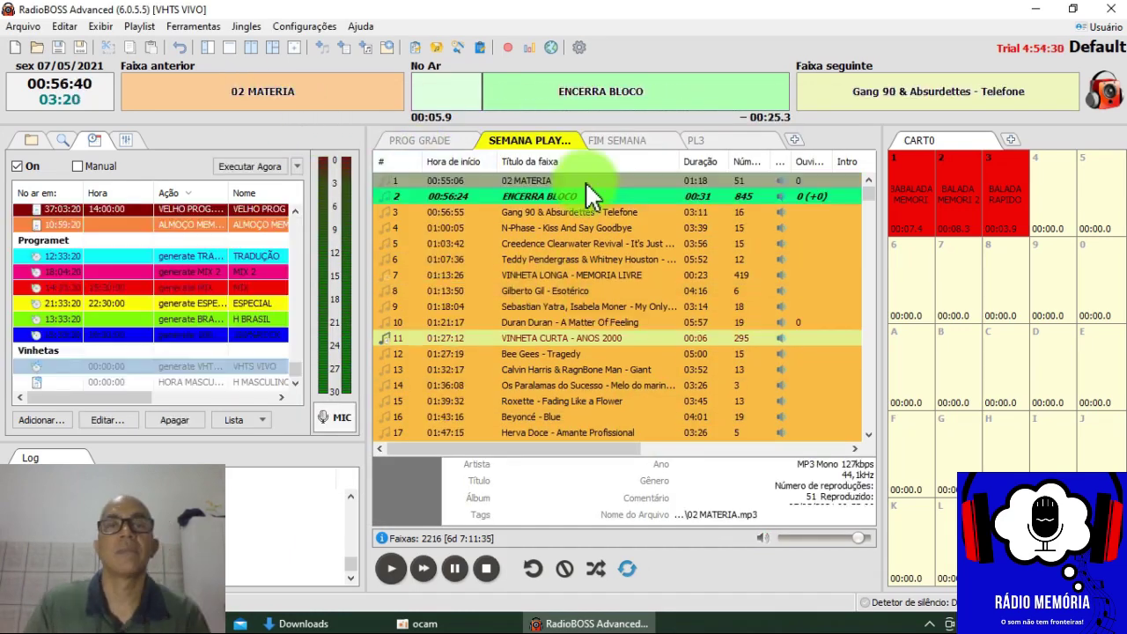
# In the Fade playback options, set "Não fazer mixagem de faixas curtas" to 45 seconds or less and save the settings.
pyautogui.hotkey('ctrl', 'p')
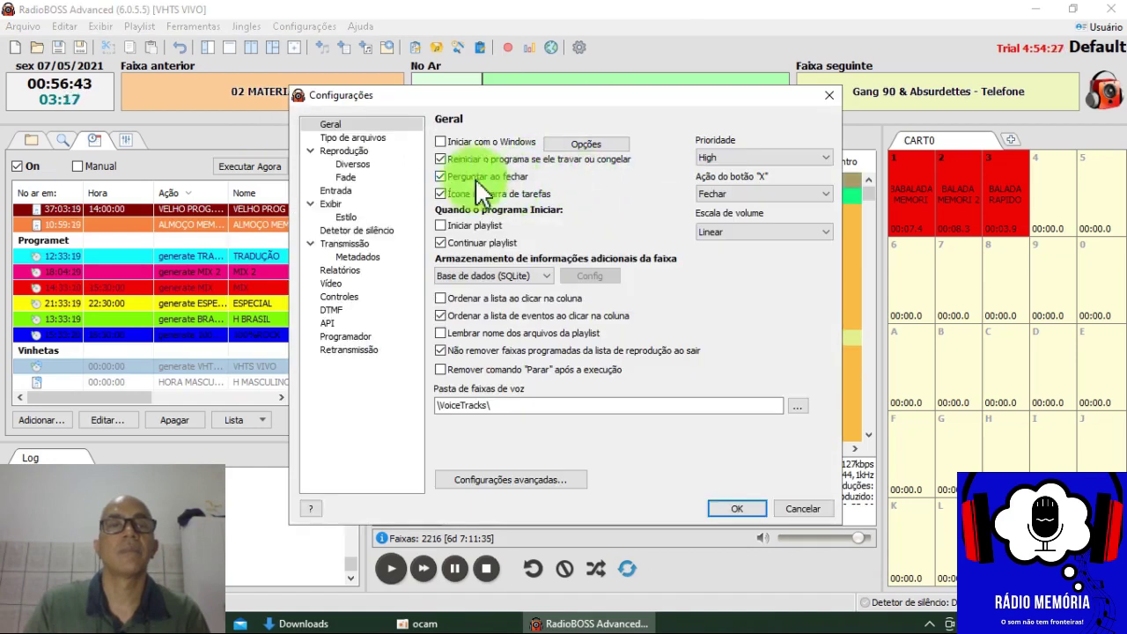
pyautogui.click(345, 178)
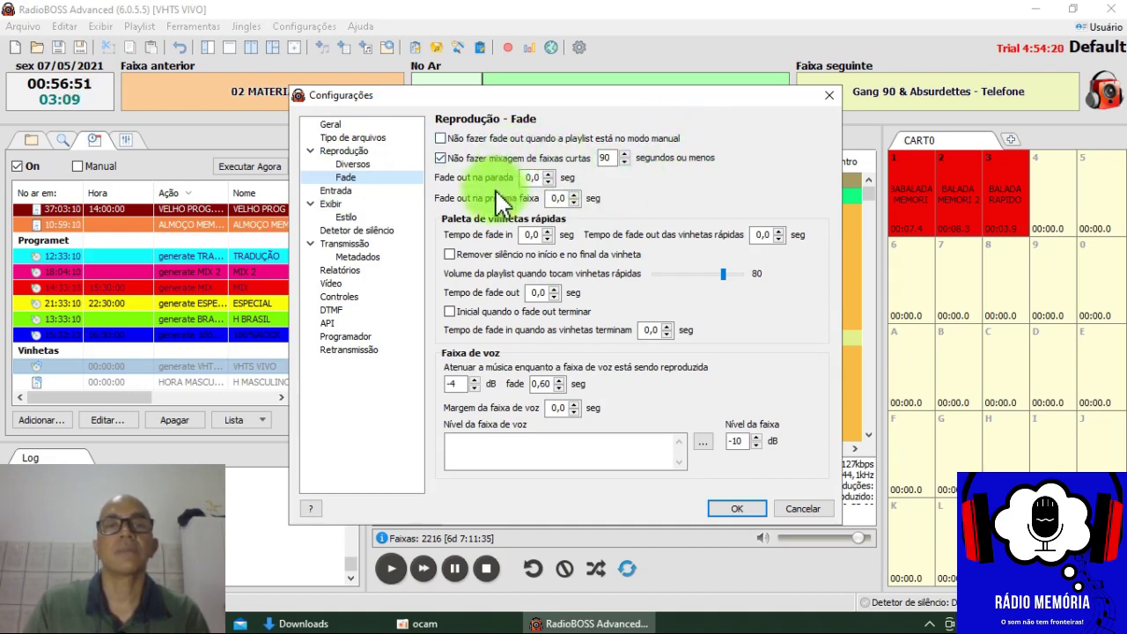
pyautogui.click(624, 162)
pyautogui.click(624, 162)
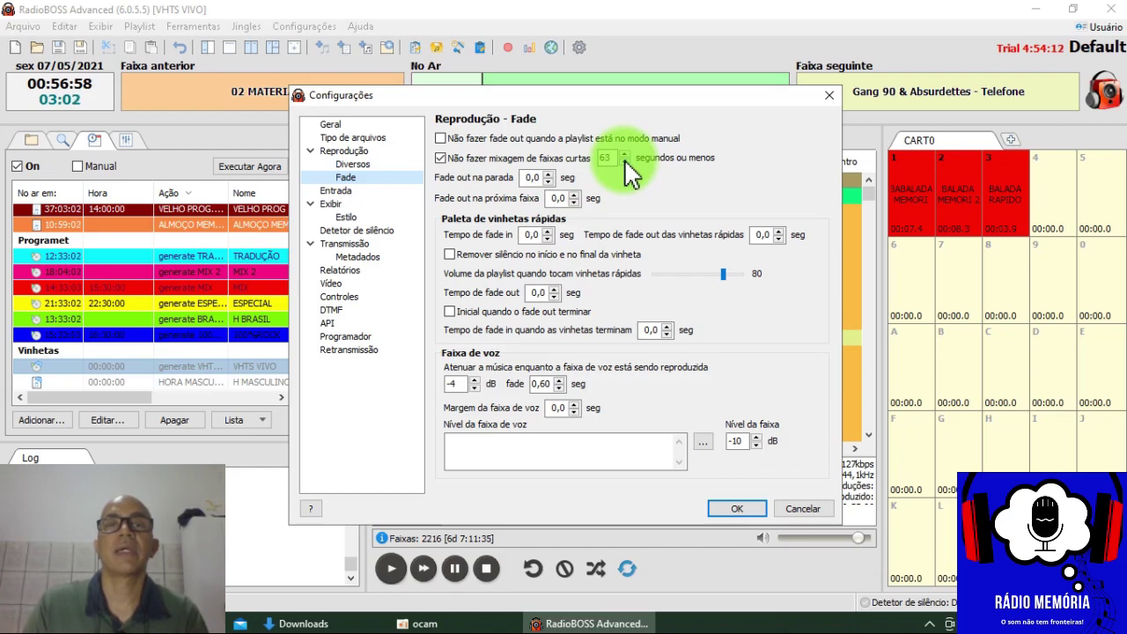
pyautogui.click(625, 161)
pyautogui.click(624, 162)
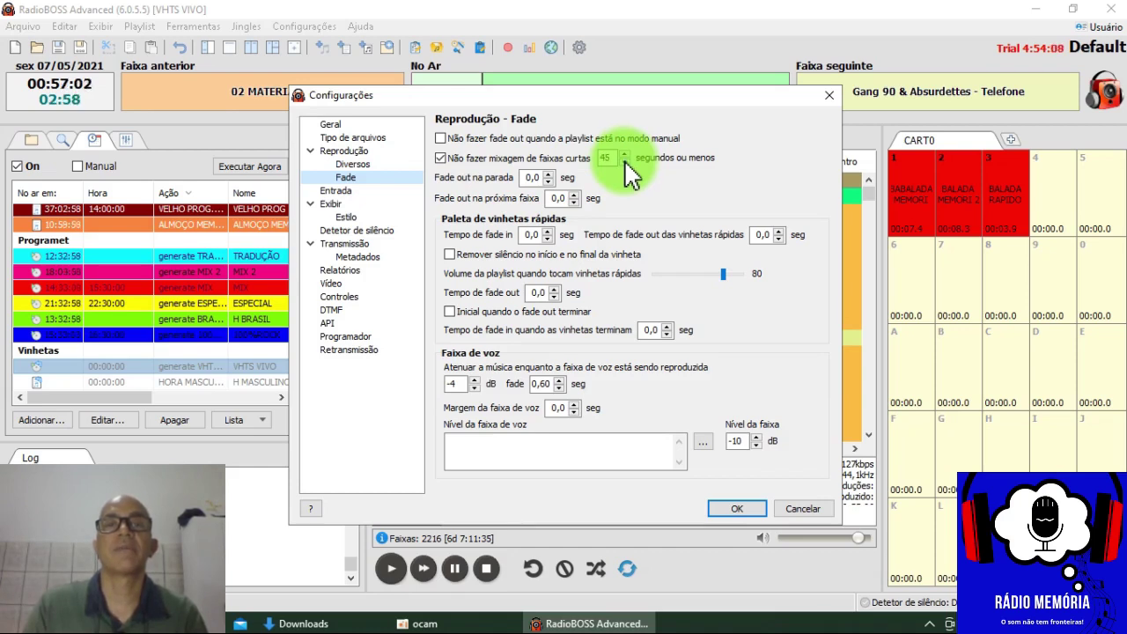
pyautogui.click(730, 509)
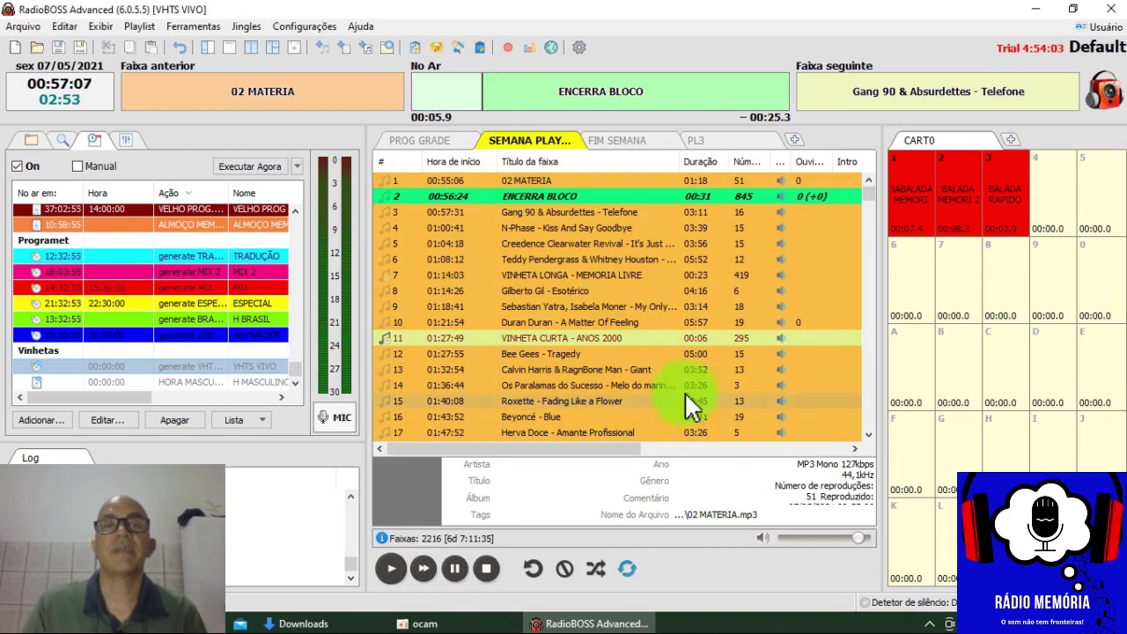
# Close RadioBOSS, confirming the exit, and start it again with the evaluation version.
pyautogui.click(1112, 9)
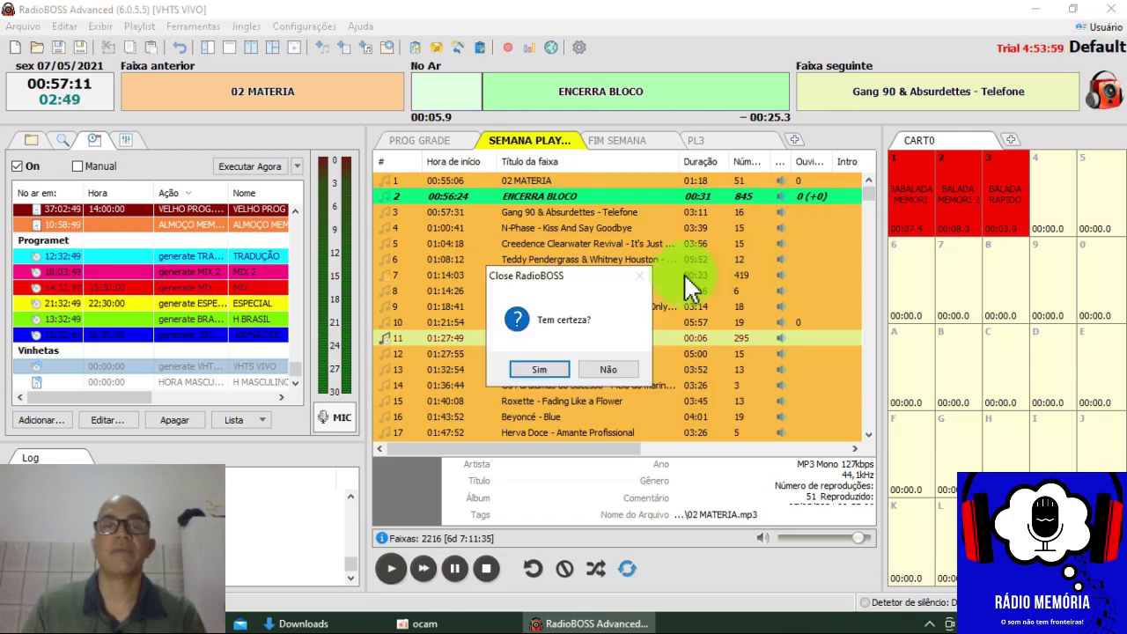
pyautogui.click(546, 372)
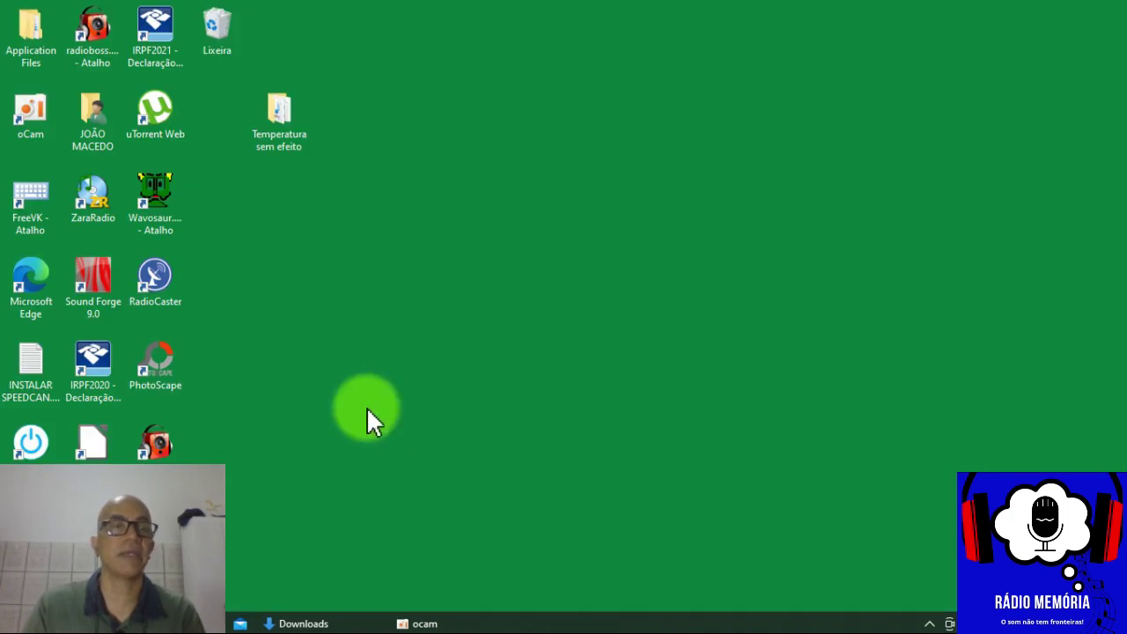
pyautogui.click(170, 460)
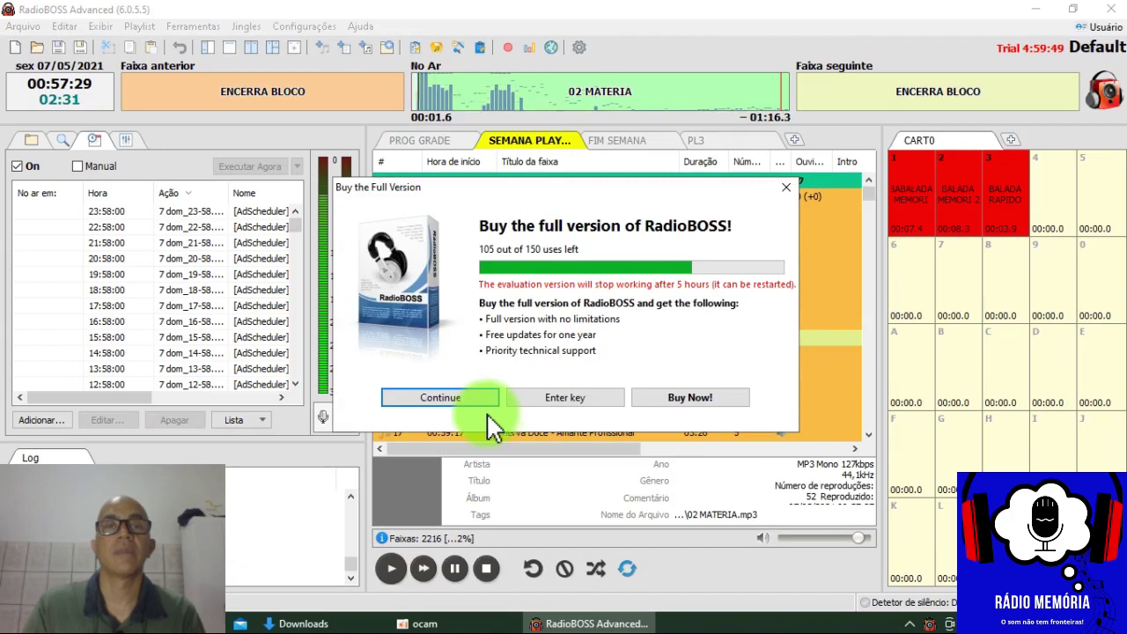
pyautogui.click(466, 402)
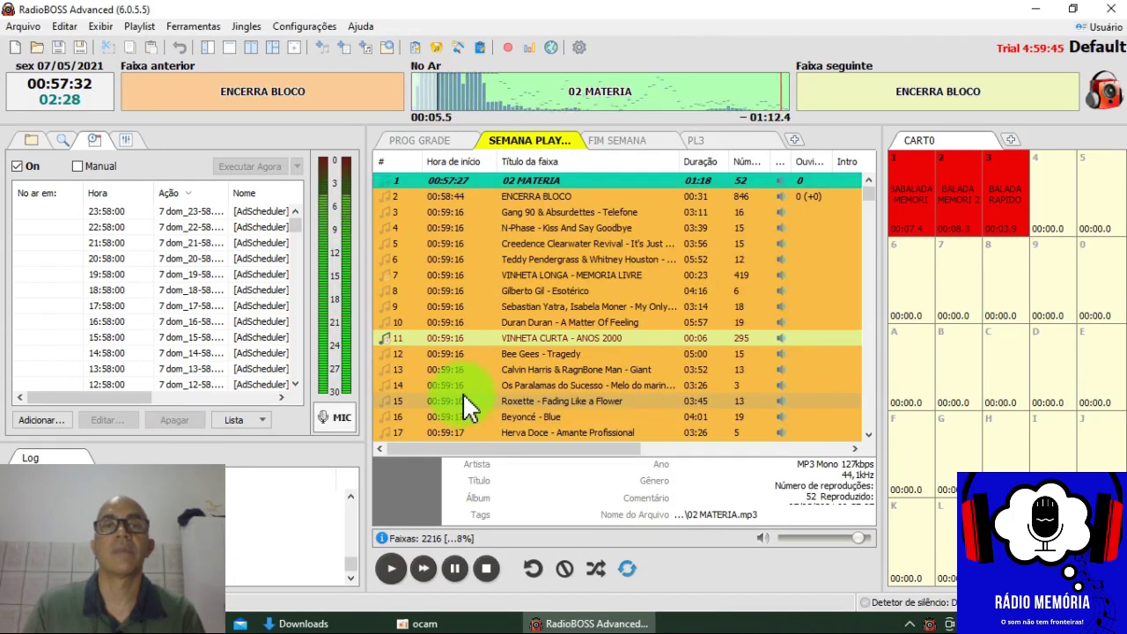
# Skip ahead towards the end of the playing 02 MATERIA track to test the transition, and pause playback during ENCERRA BLOCO.
pyautogui.click(696, 87)
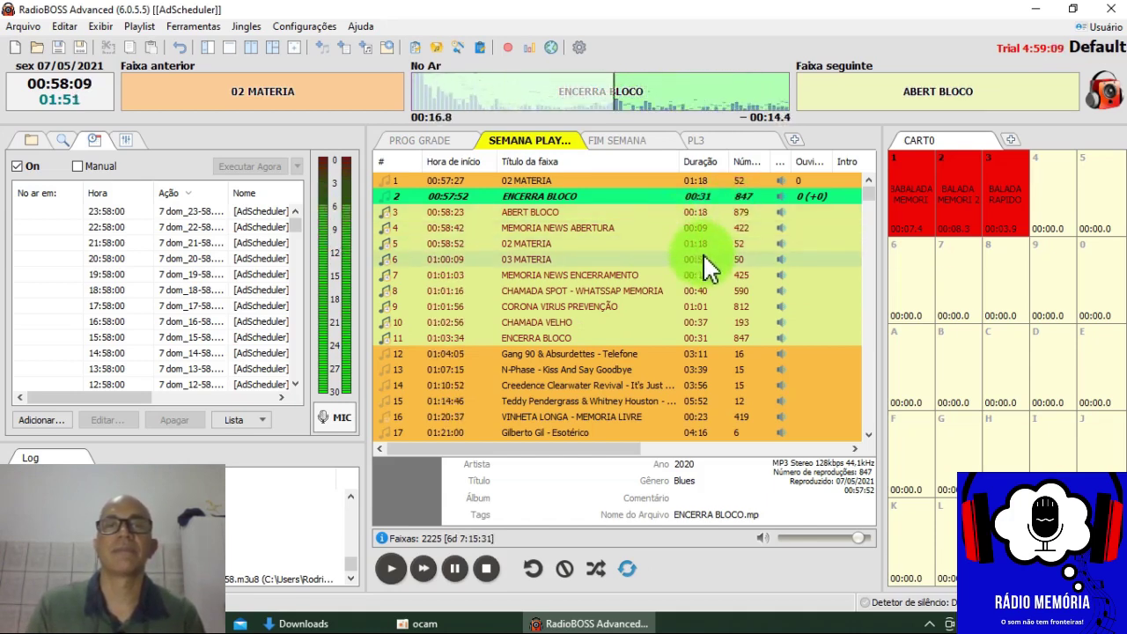
pyautogui.click(458, 569)
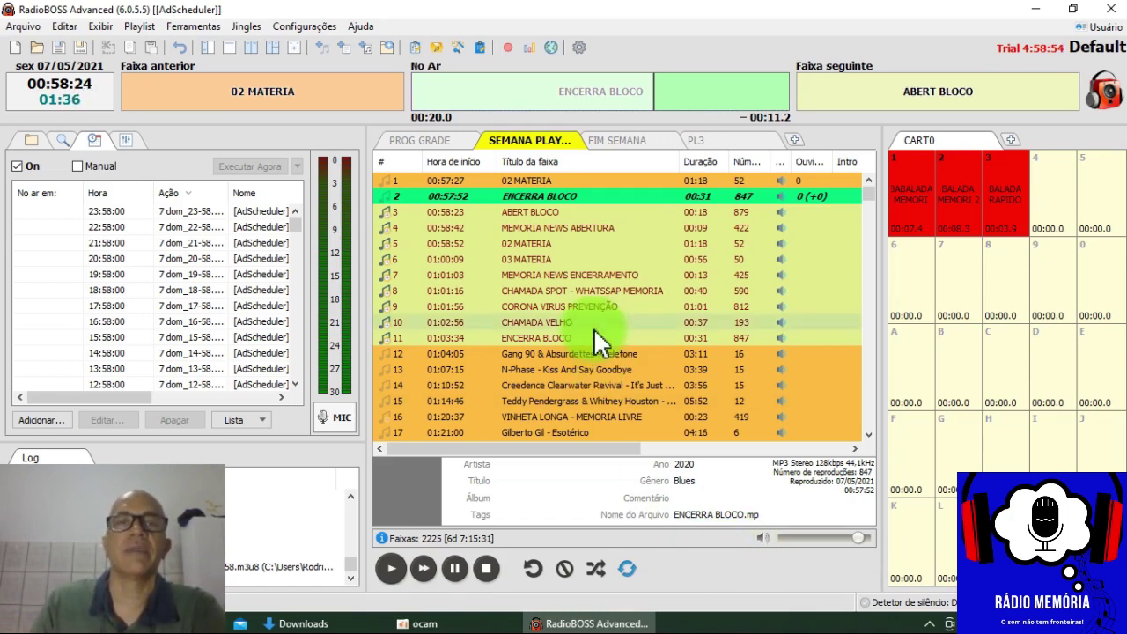
# Set the Fade option "Não fazer mixagem de faixas curtas" to 90 seconds or less and save the settings.
pyautogui.click(302, 27)
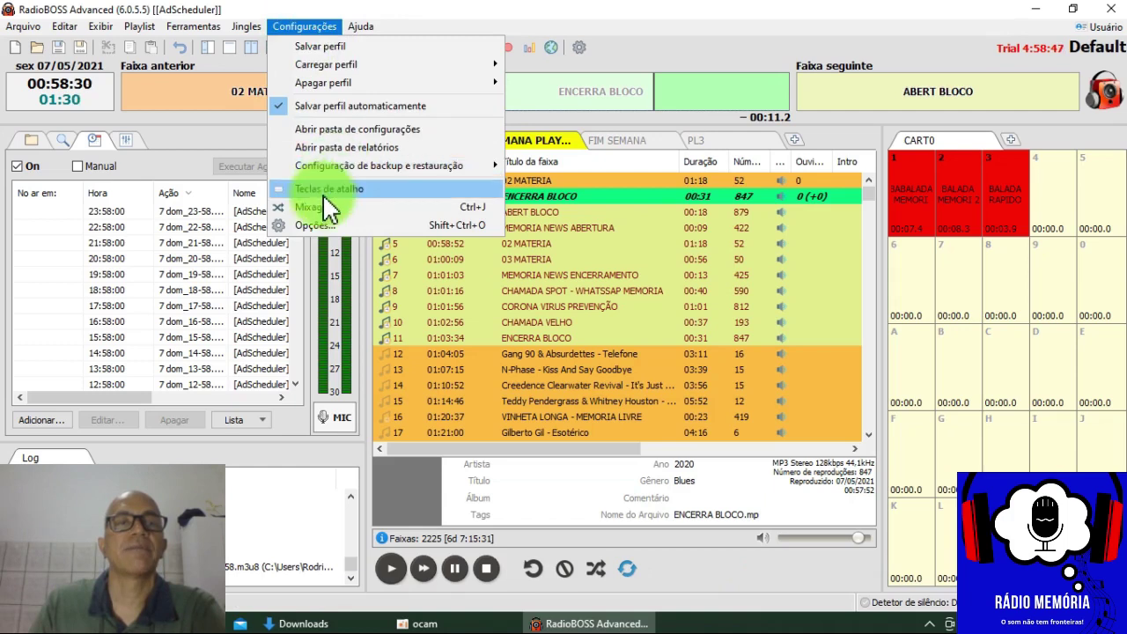
pyautogui.click(322, 225)
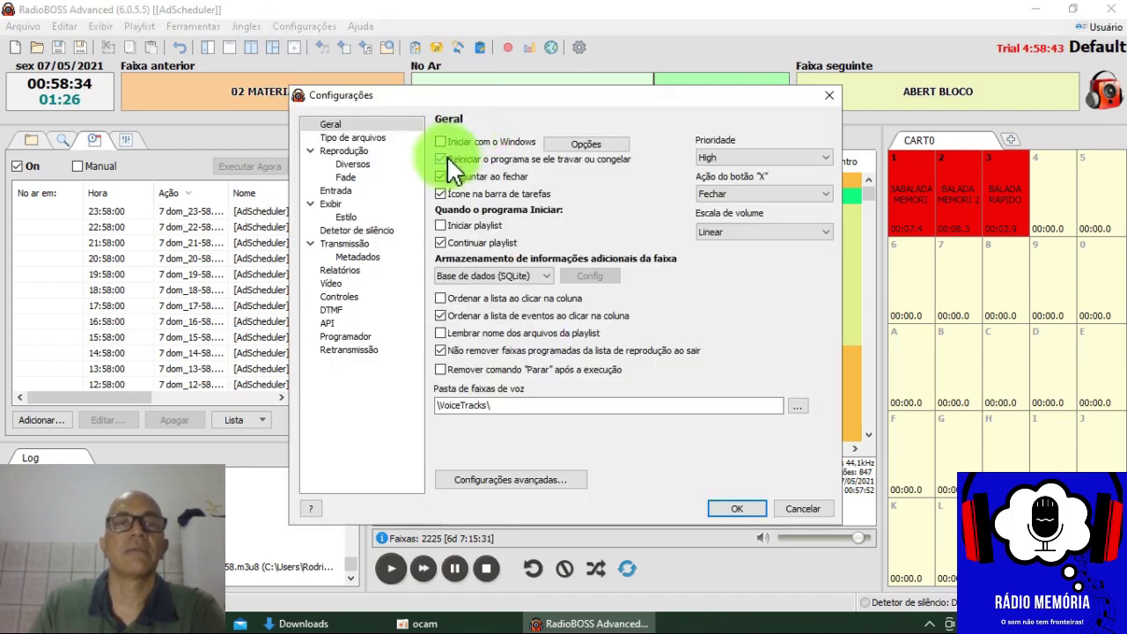
pyautogui.click(346, 178)
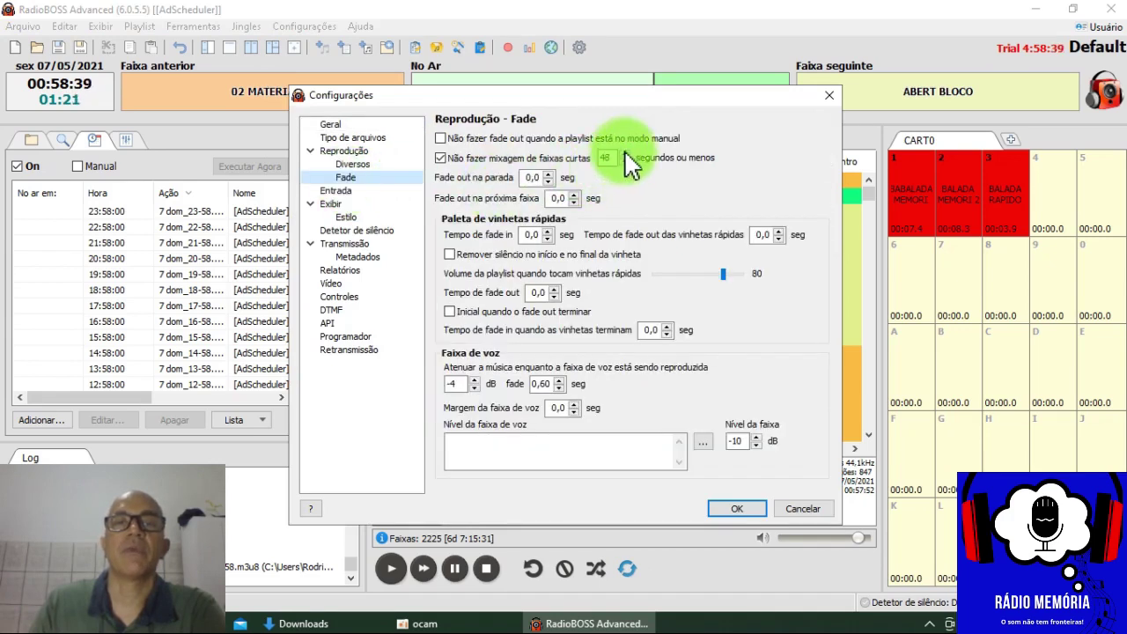
pyautogui.scroll(3, 625, 150)
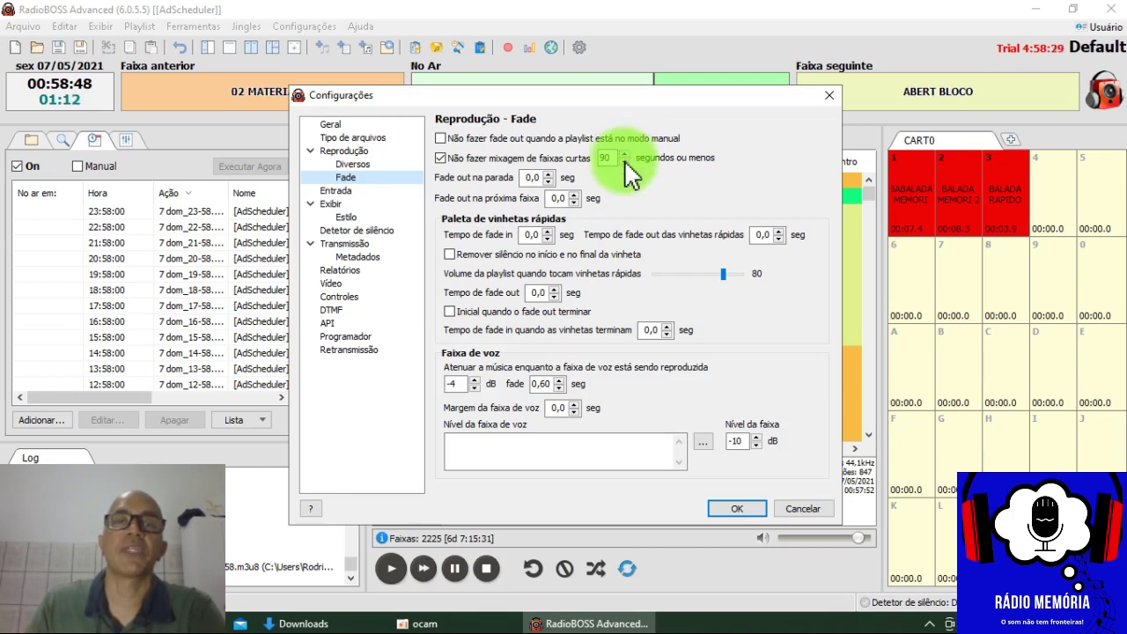
pyautogui.click(732, 508)
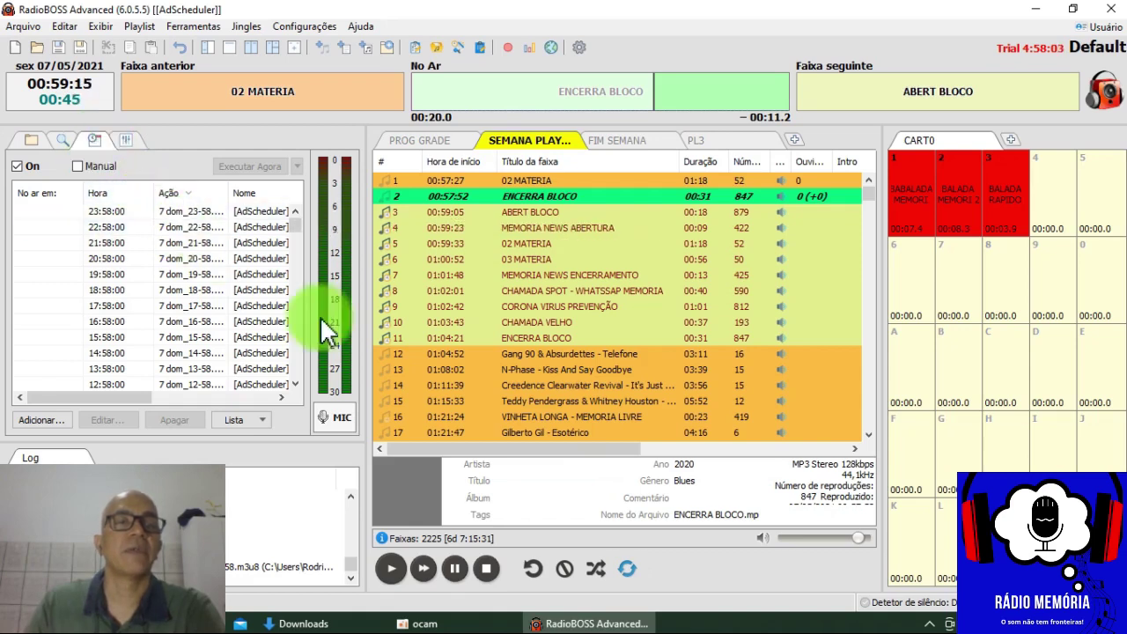
# Find the ALMOÇO MEMORIA event in the scheduler list and open it for editing.
pyautogui.moveTo(297, 225); pyautogui.dragTo(303, 375)
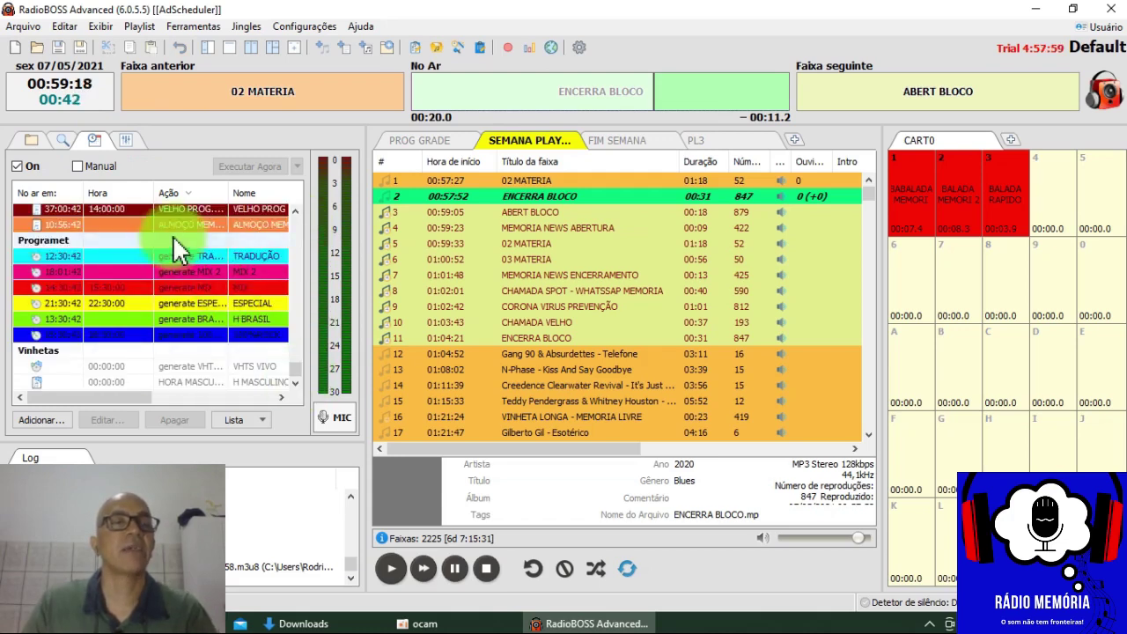
pyautogui.click(121, 224)
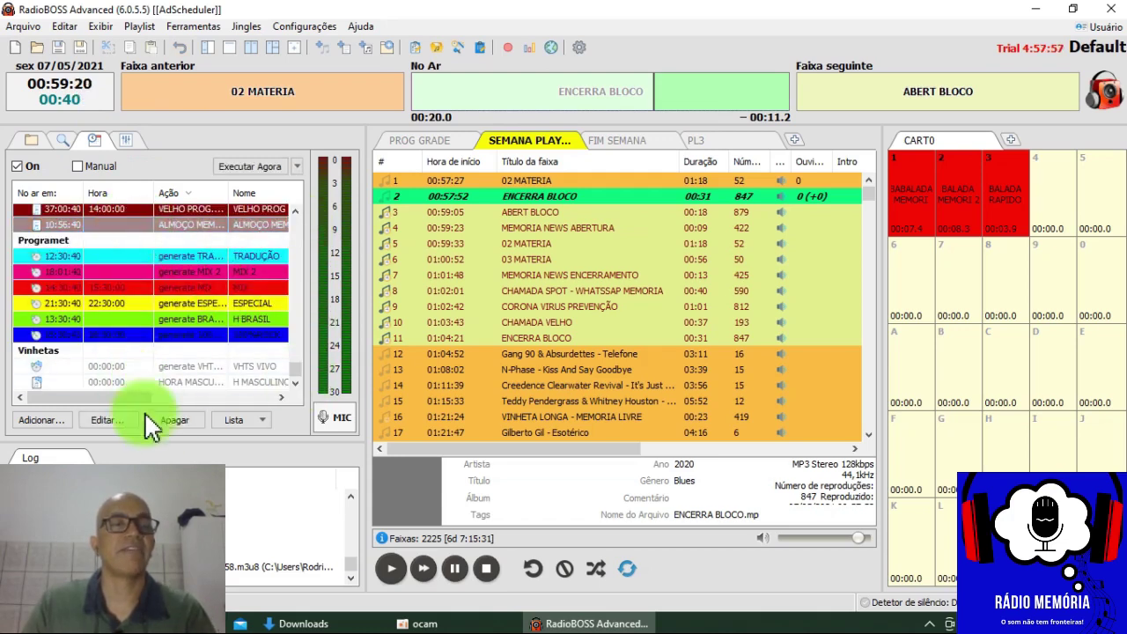
pyautogui.click(118, 419)
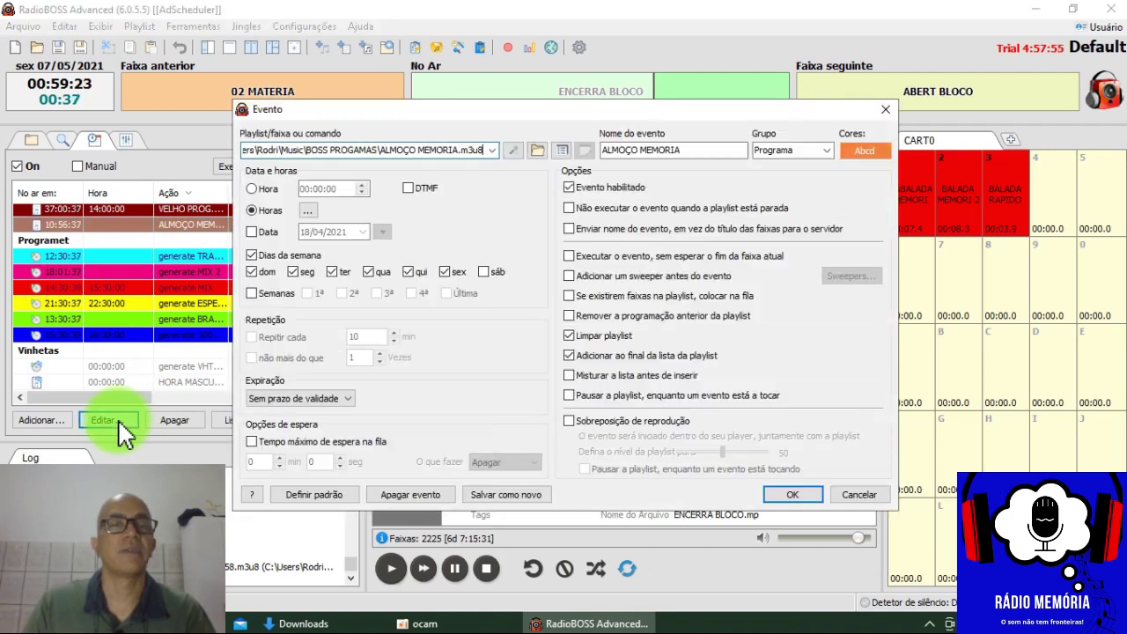